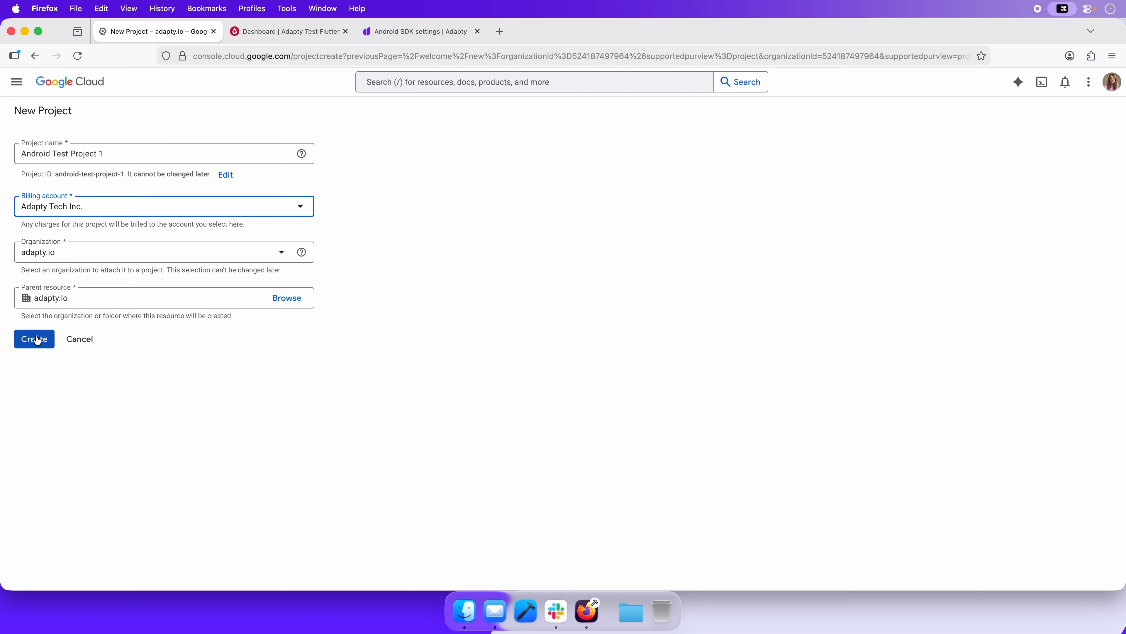
# Create the project Android Test Project 1 in the adapty.io organization and switch to it
pyautogui.click(36, 339)
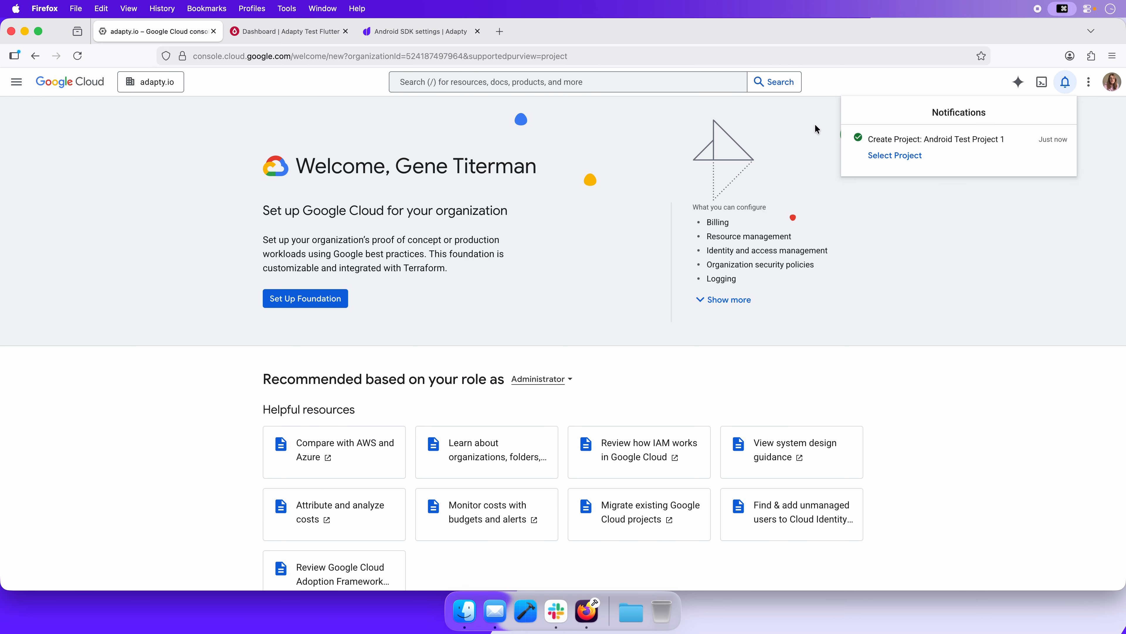
pyautogui.click(899, 151)
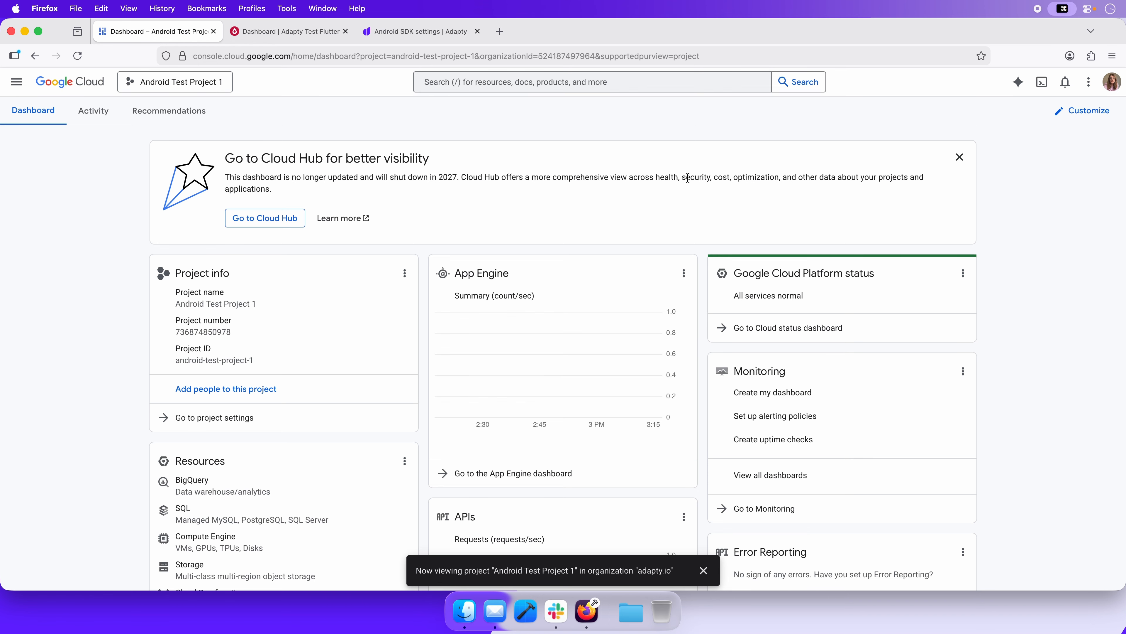
# Find the Google Play Android Developer API in the API Library by searching for Google Play Developer API, and enable it for the project
pyautogui.scroll(-7, 646, 209)
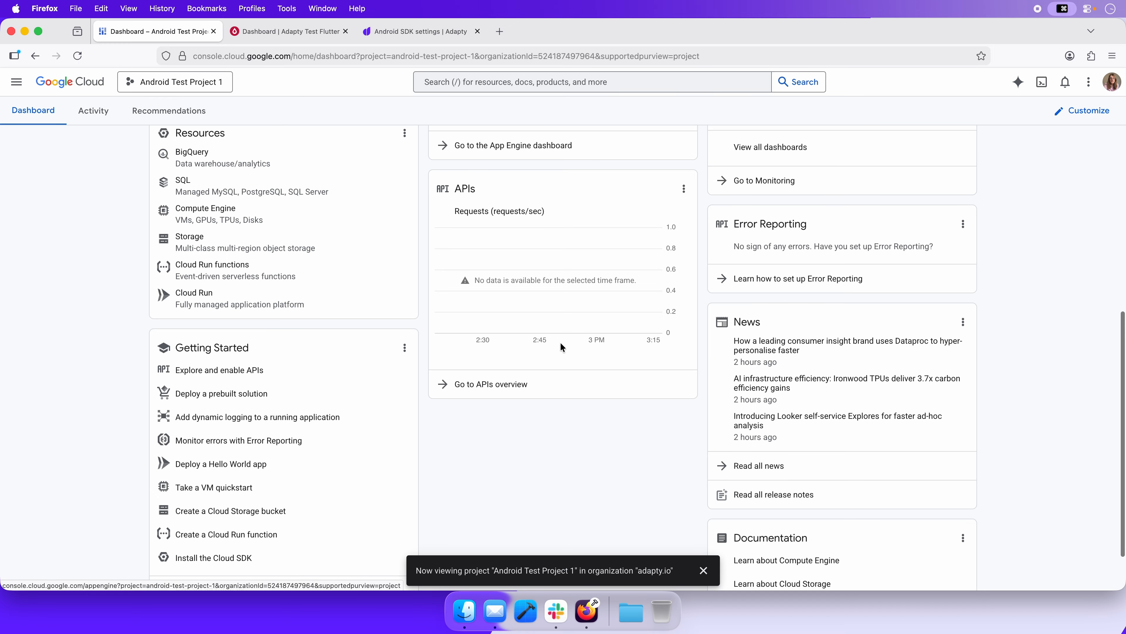
pyautogui.click(522, 385)
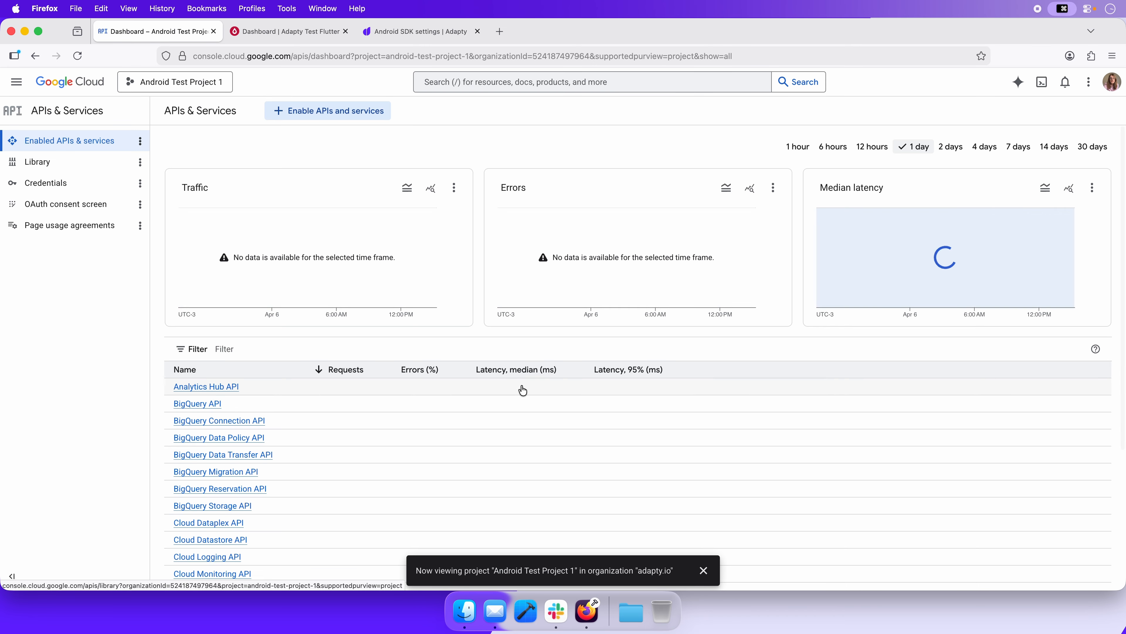
pyautogui.click(348, 116)
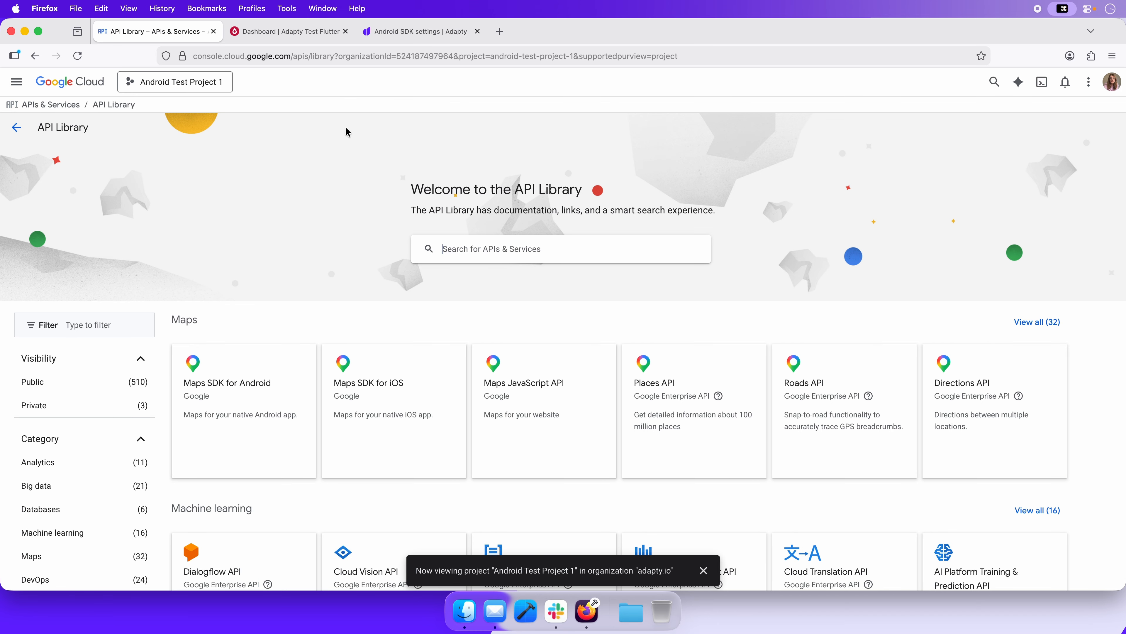
pyautogui.click(503, 247)
pyautogui.write('Google Pl')
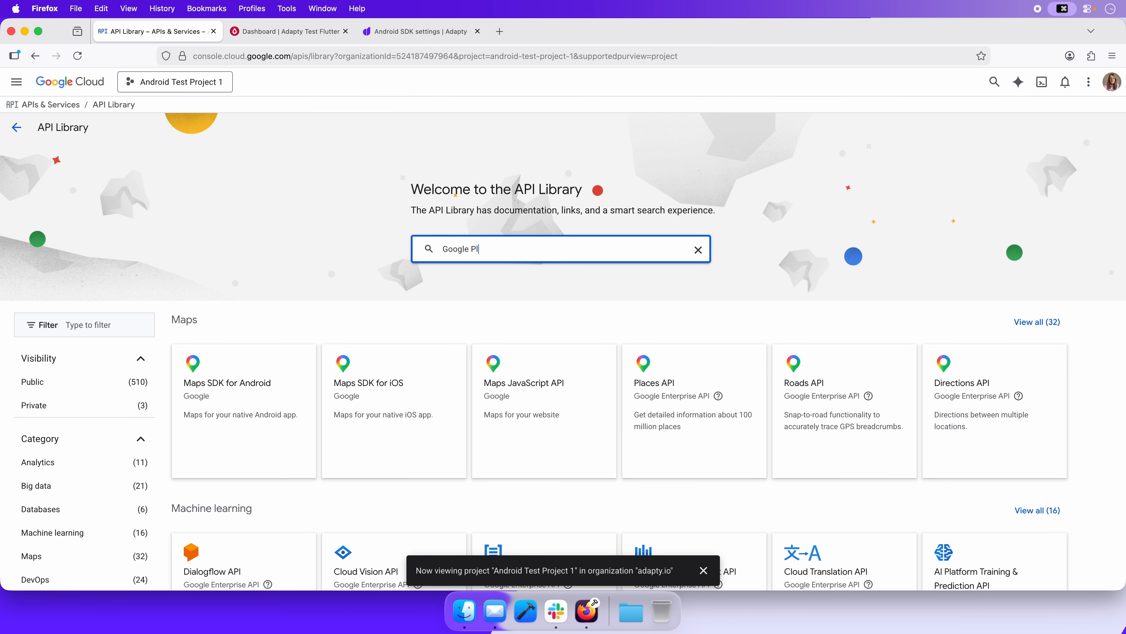
pyautogui.write('ay Developer API')
pyautogui.press('Return')
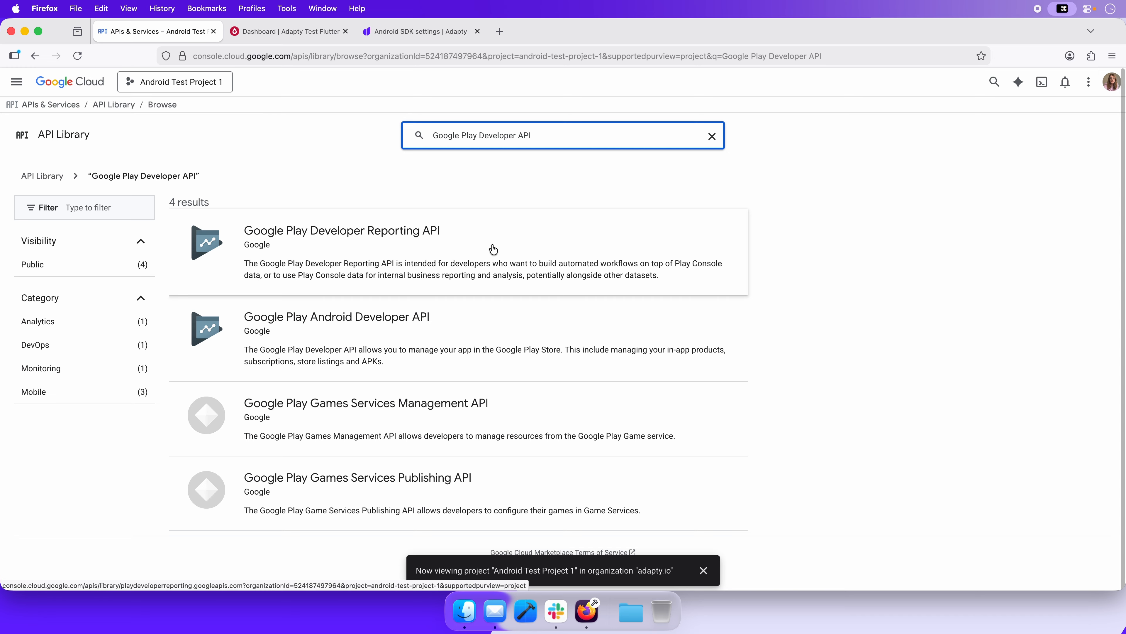
pyautogui.click(493, 324)
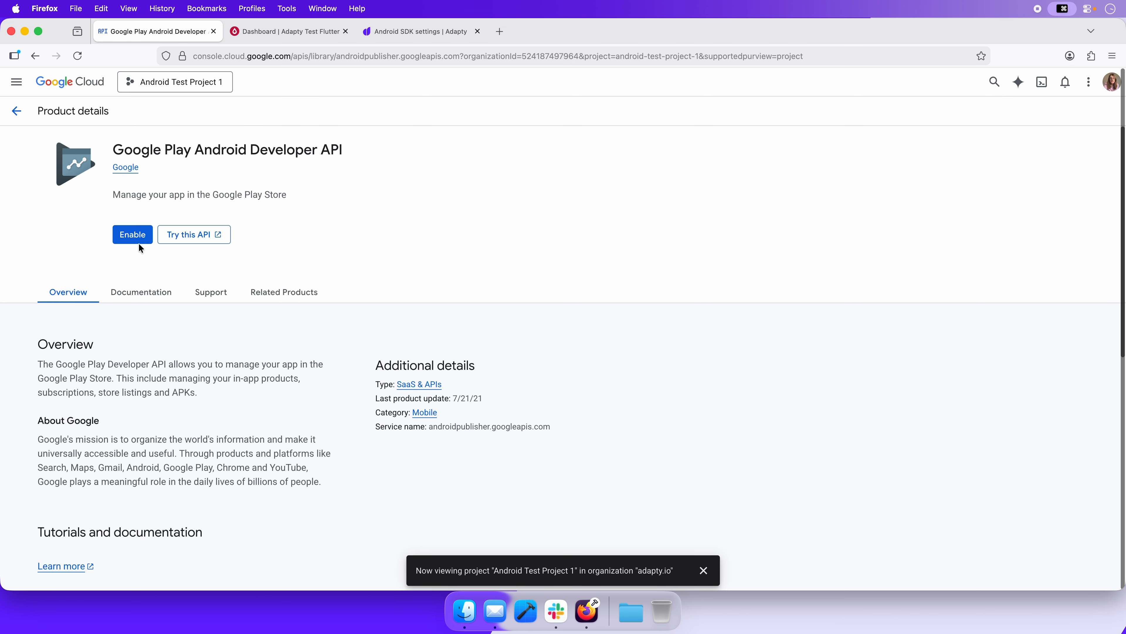
pyautogui.click(138, 240)
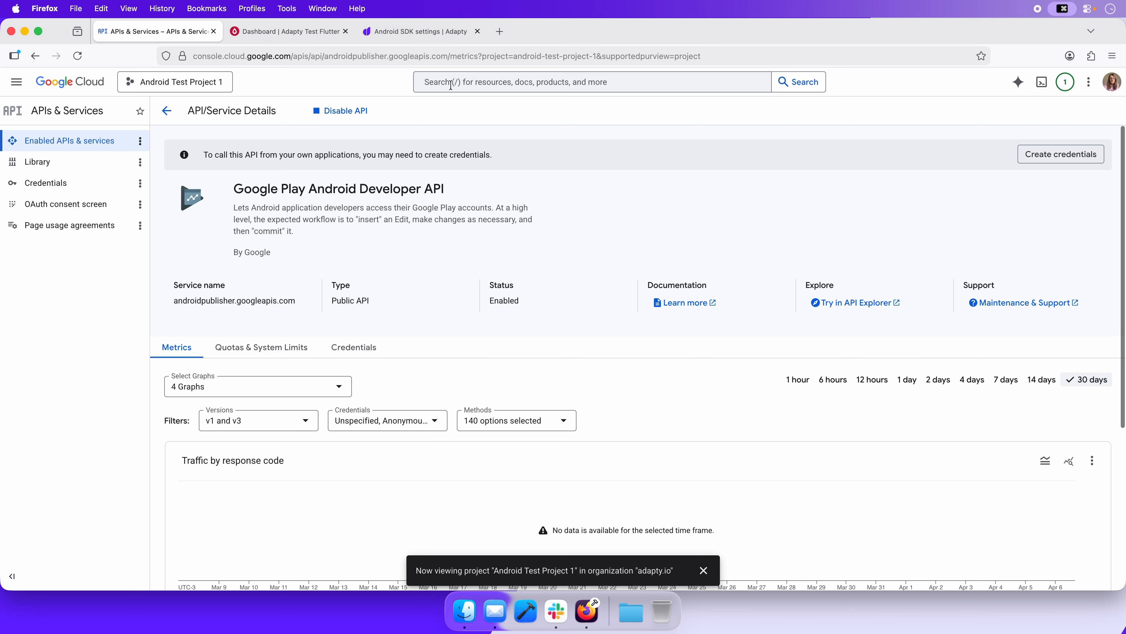
# Search for the Google Play Developer Reporting API and enable it for the project
pyautogui.click(510, 82)
pyautogui.write('Google Play Developer Reporting API')
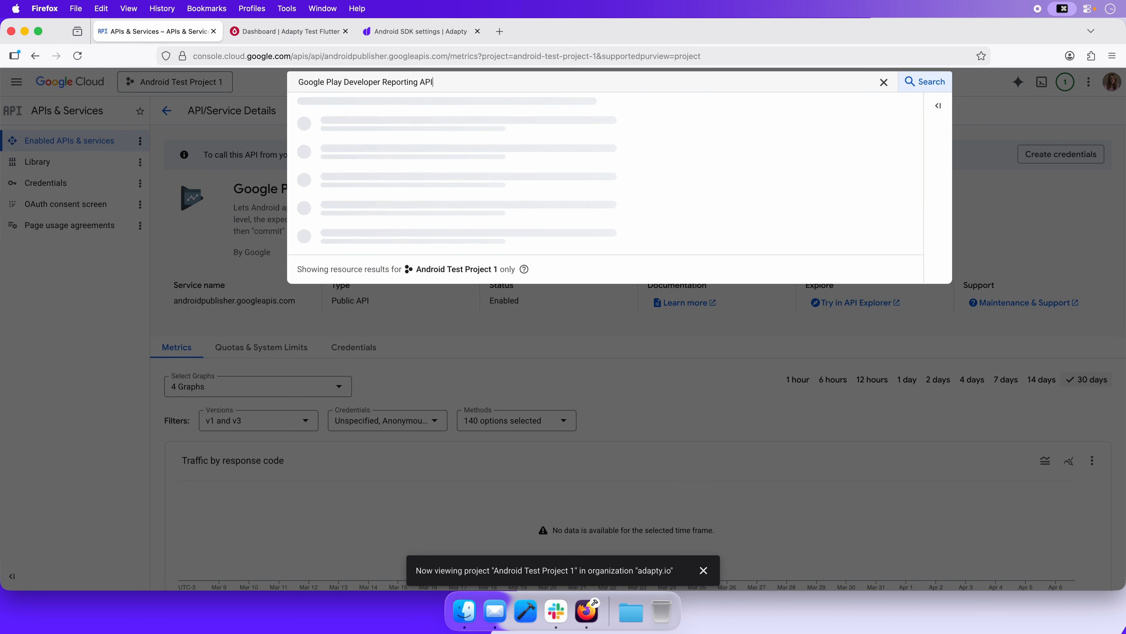
pyautogui.click(442, 125)
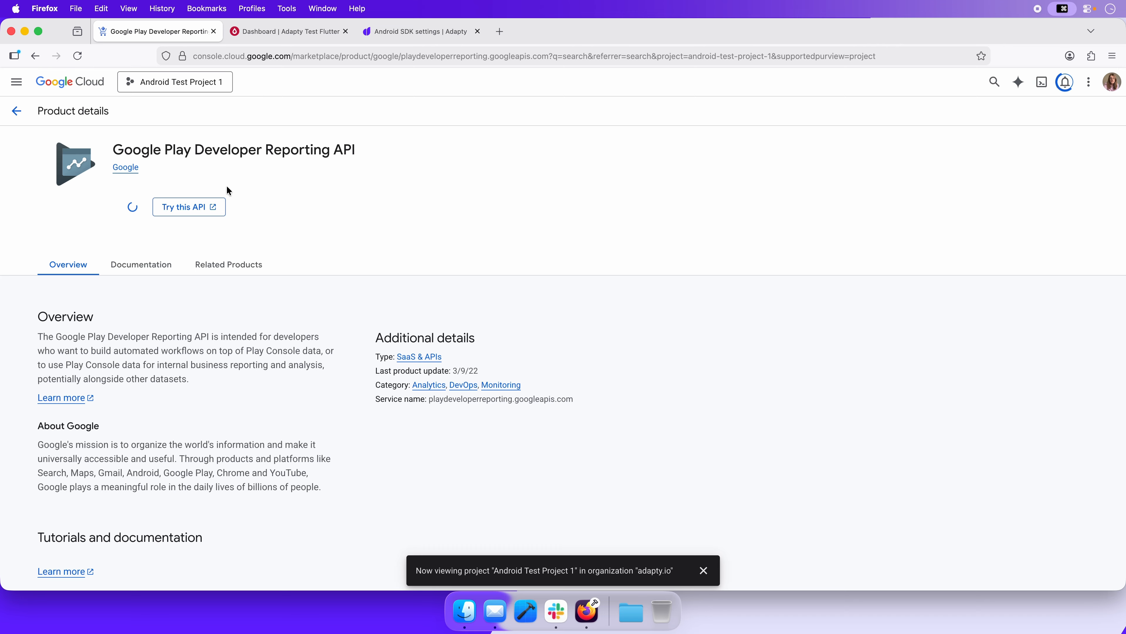
# Search for the Cloud Pub/Sub API and enable it, and check the notifications about the enabled services
pyautogui.click(456, 82)
pyautogui.write('Cloud P')
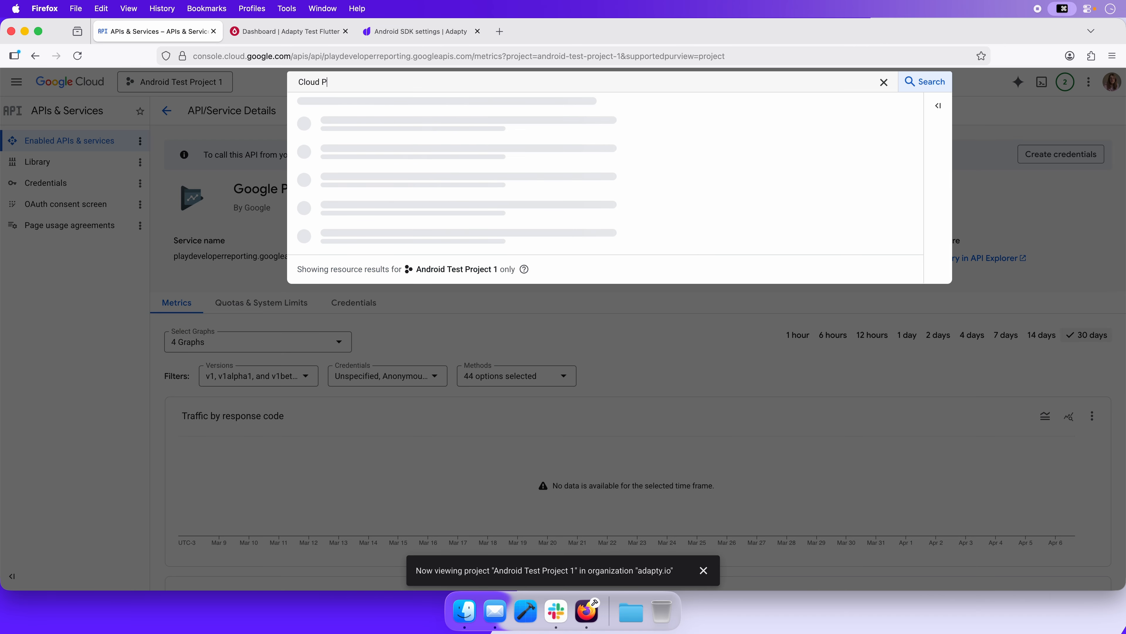
pyautogui.write('ub/Sub API')
pyautogui.click(384, 126)
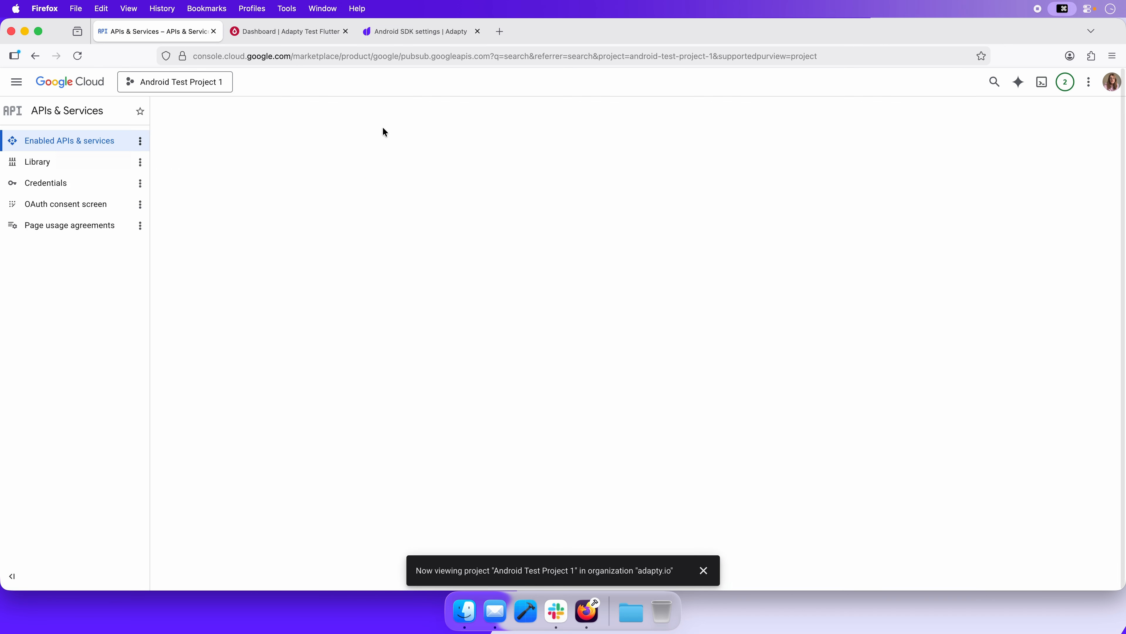
pyautogui.click(132, 248)
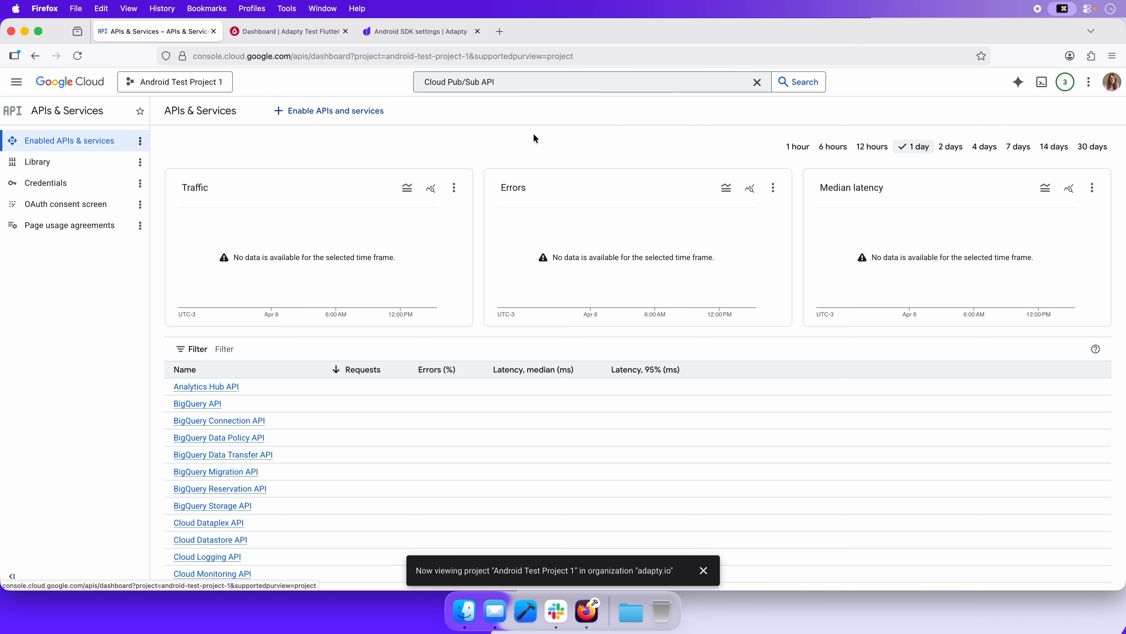
pyautogui.click(1067, 83)
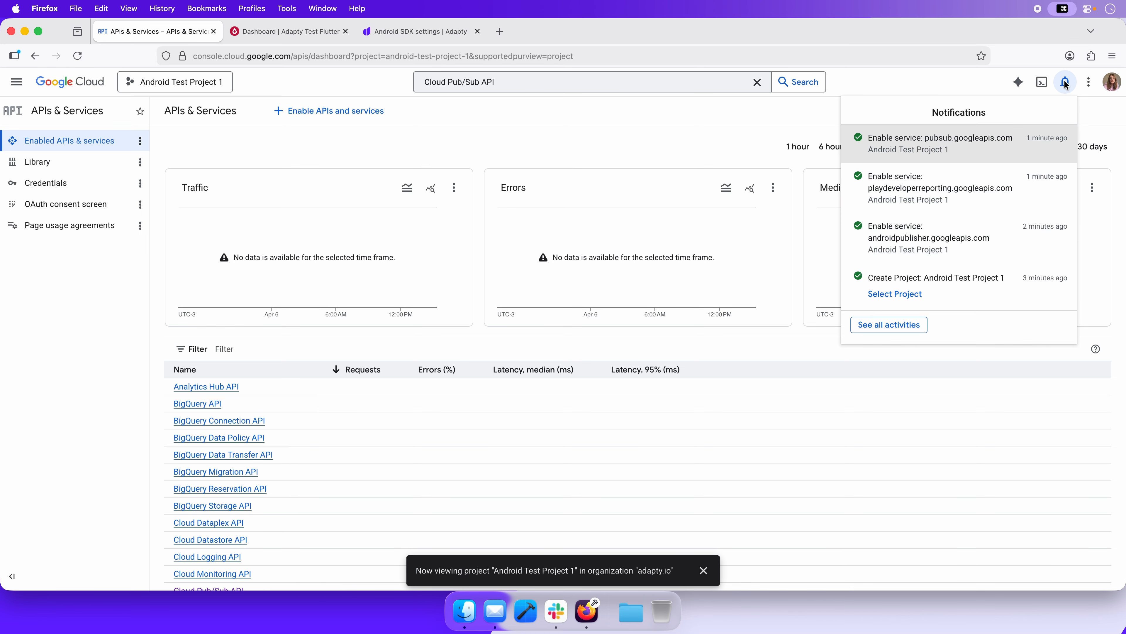
pyautogui.click(1065, 84)
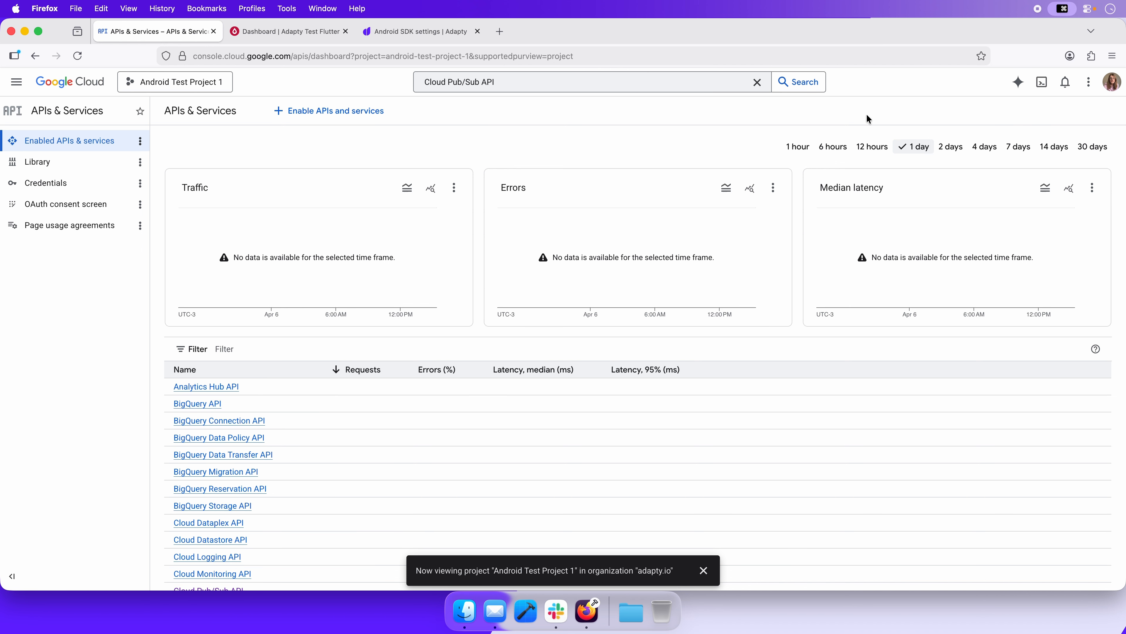
# Create a service account named Adapty Service Account under IAM & Admin and copy its email address
pyautogui.click(13, 83)
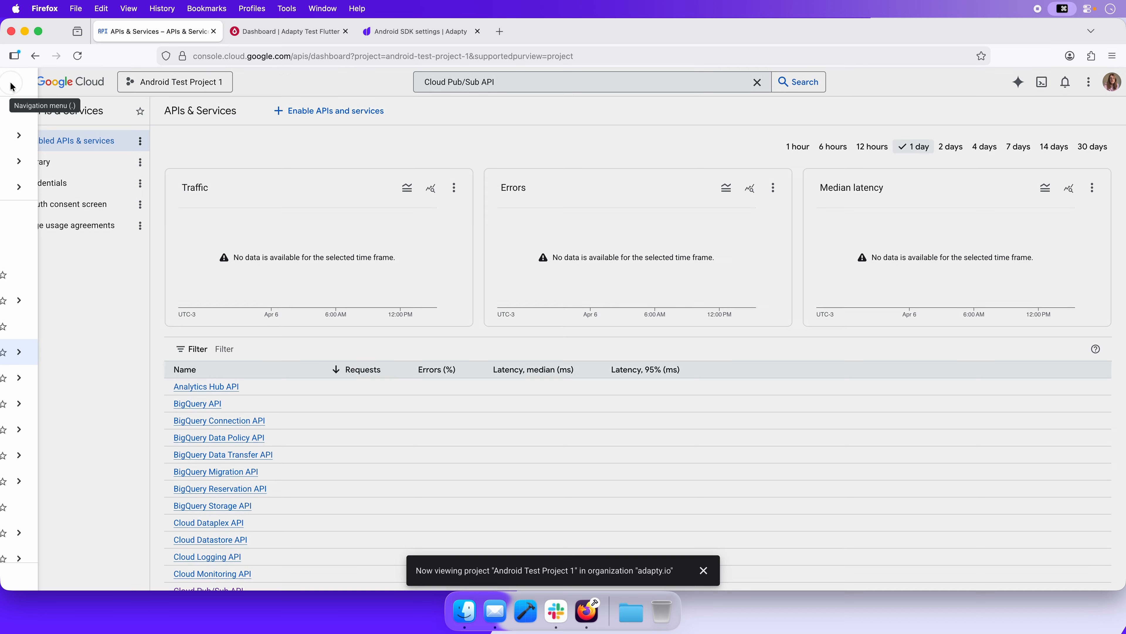
pyautogui.moveTo(73, 300)
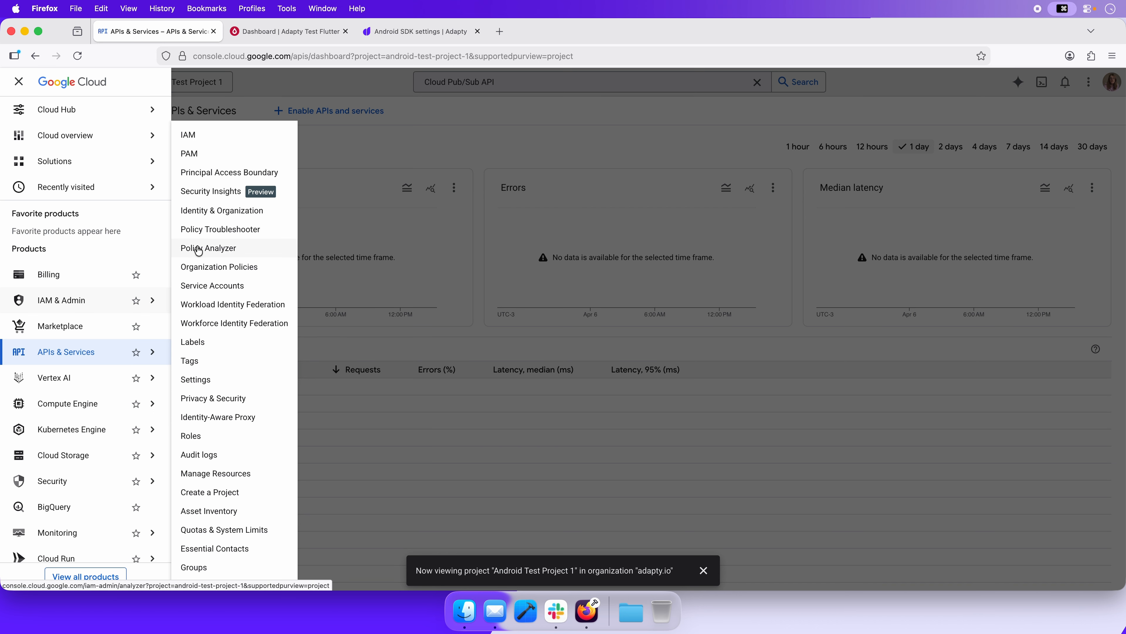
pyautogui.click(201, 287)
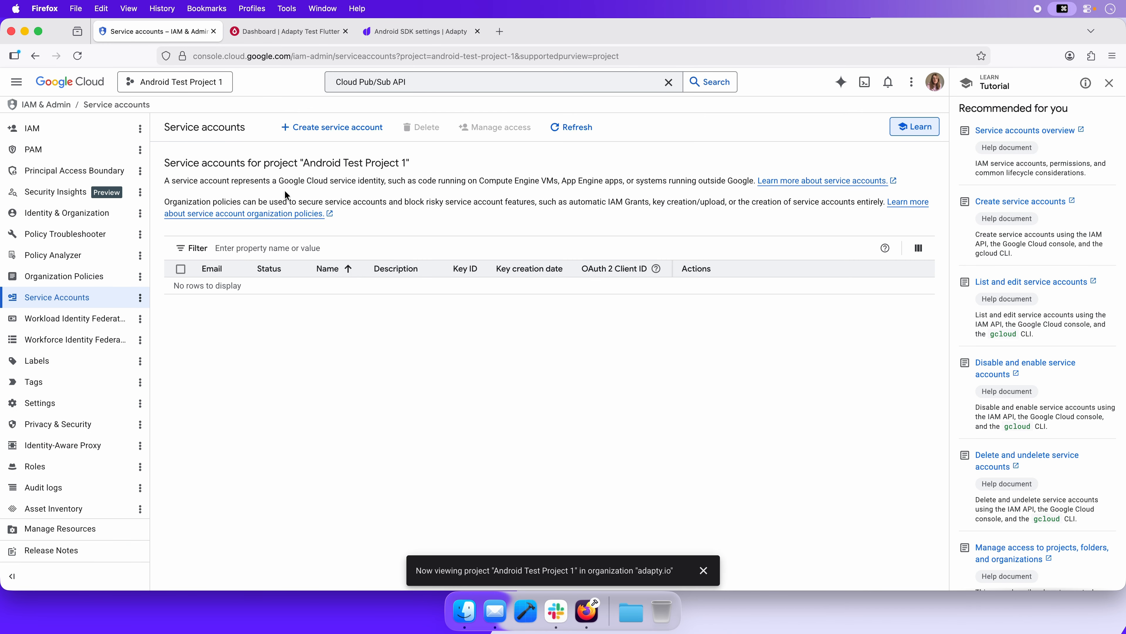
pyautogui.click(304, 133)
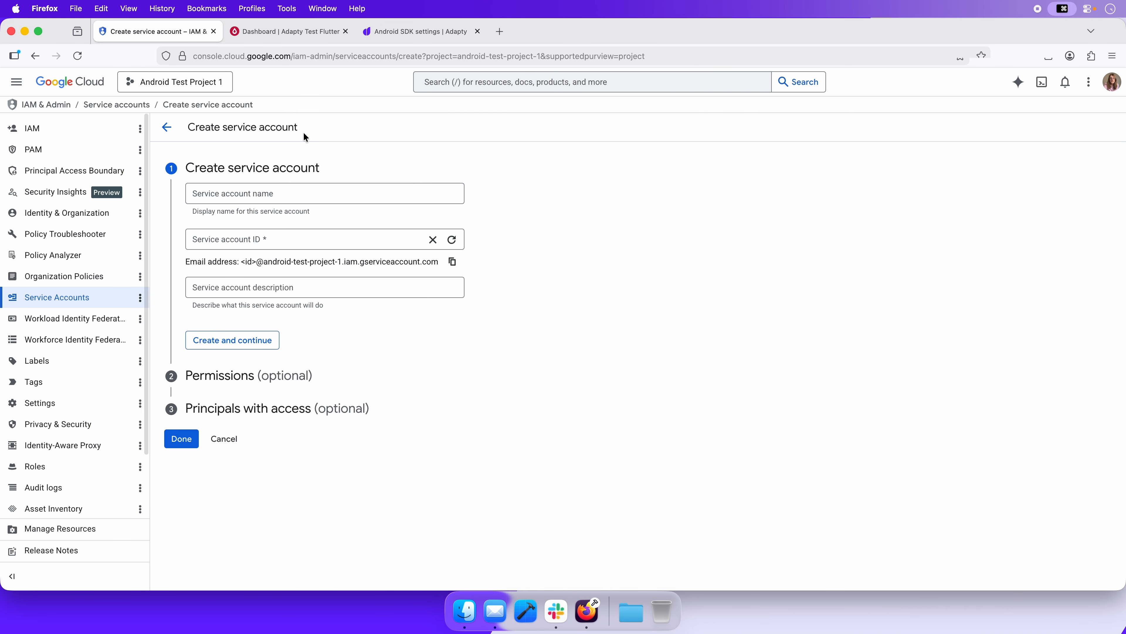
pyautogui.write('Adapty S')
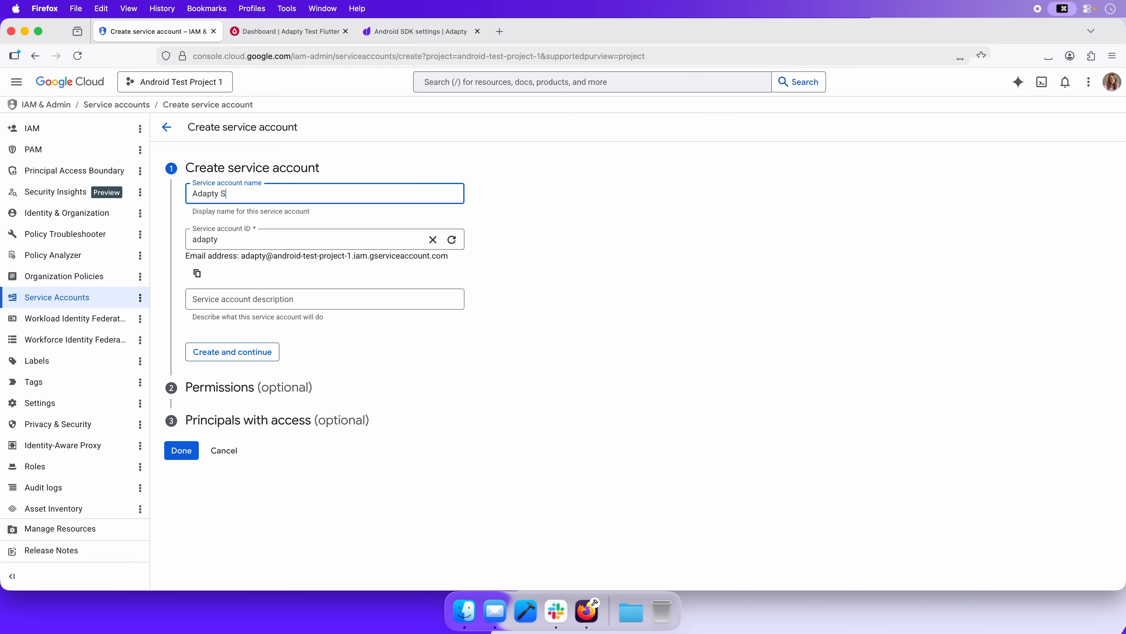
pyautogui.write('ervice Account')
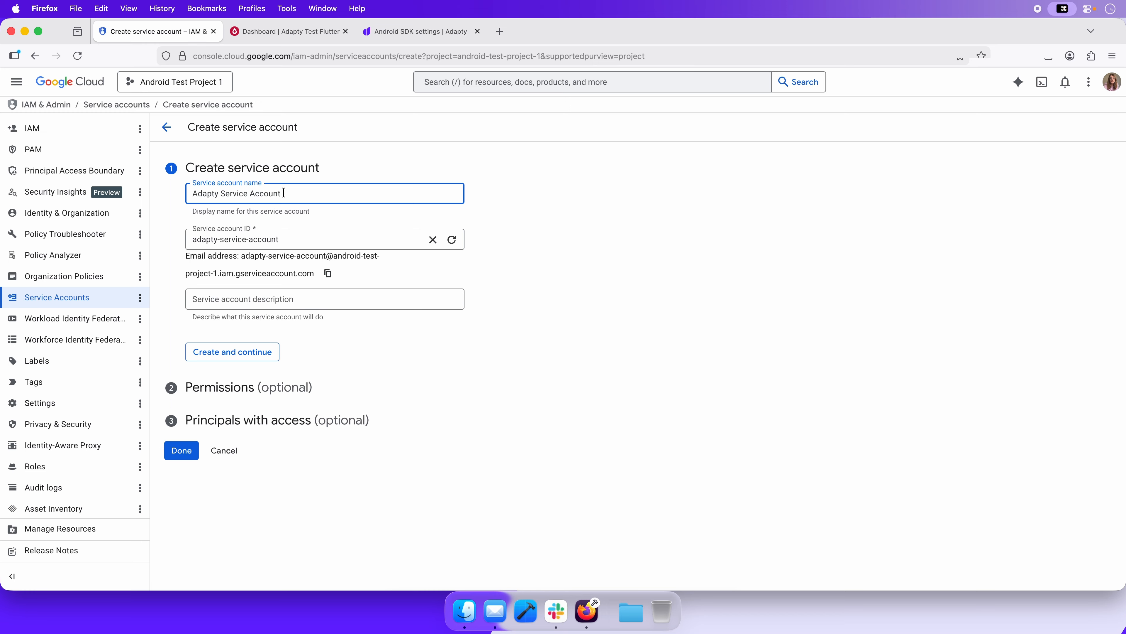
pyautogui.click(327, 279)
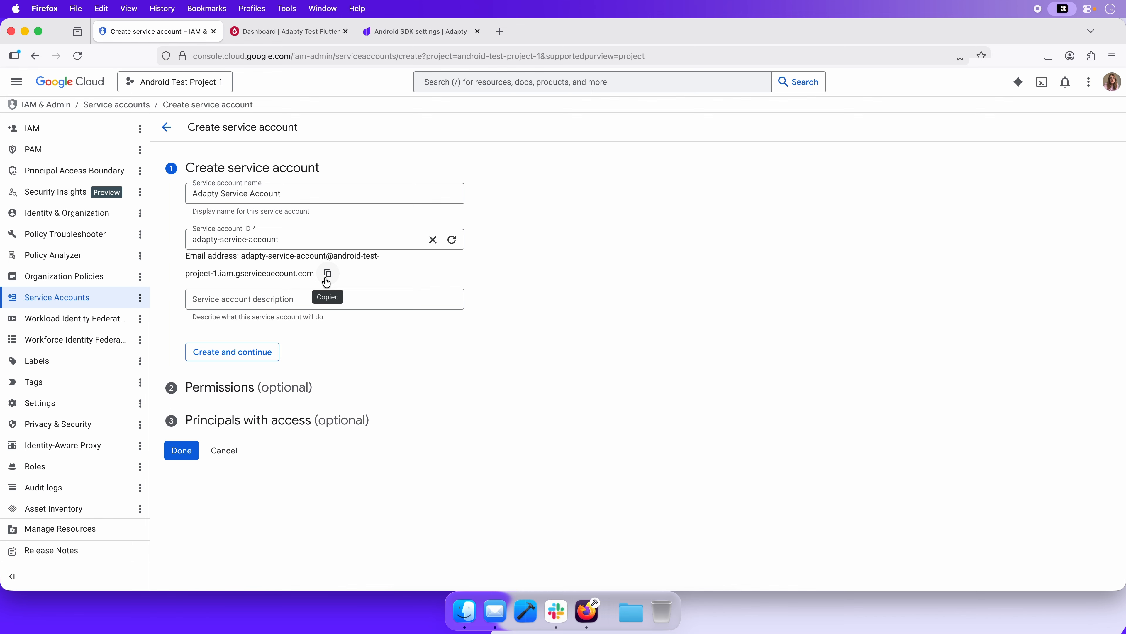
pyautogui.click(254, 352)
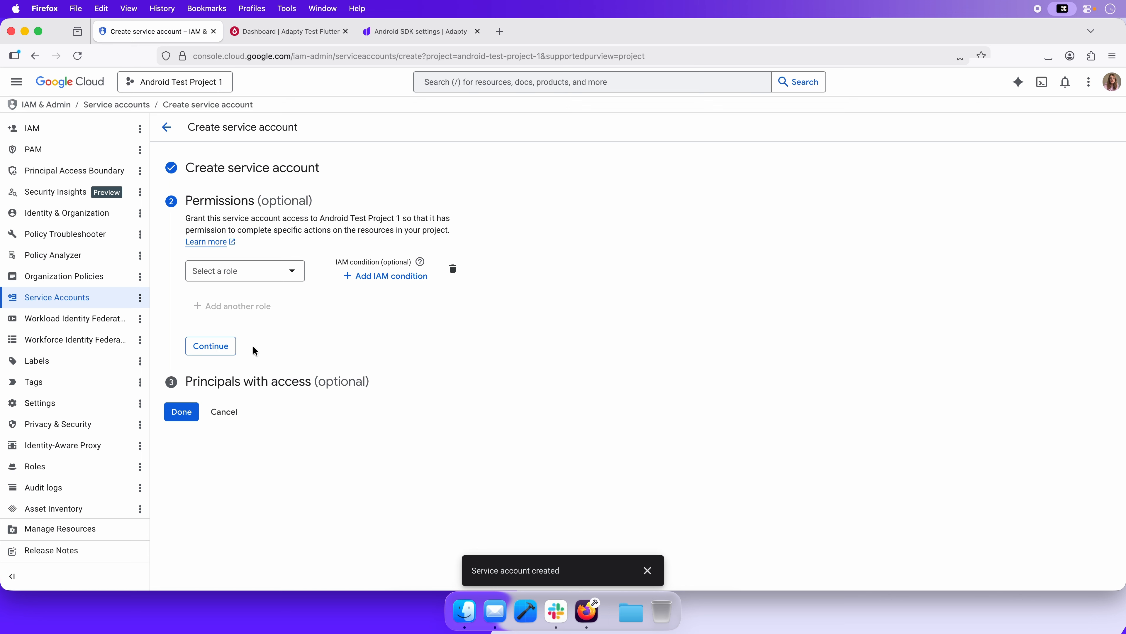
# Grant the new service account the Pub/Sub Admin role on the project
pyautogui.click(234, 276)
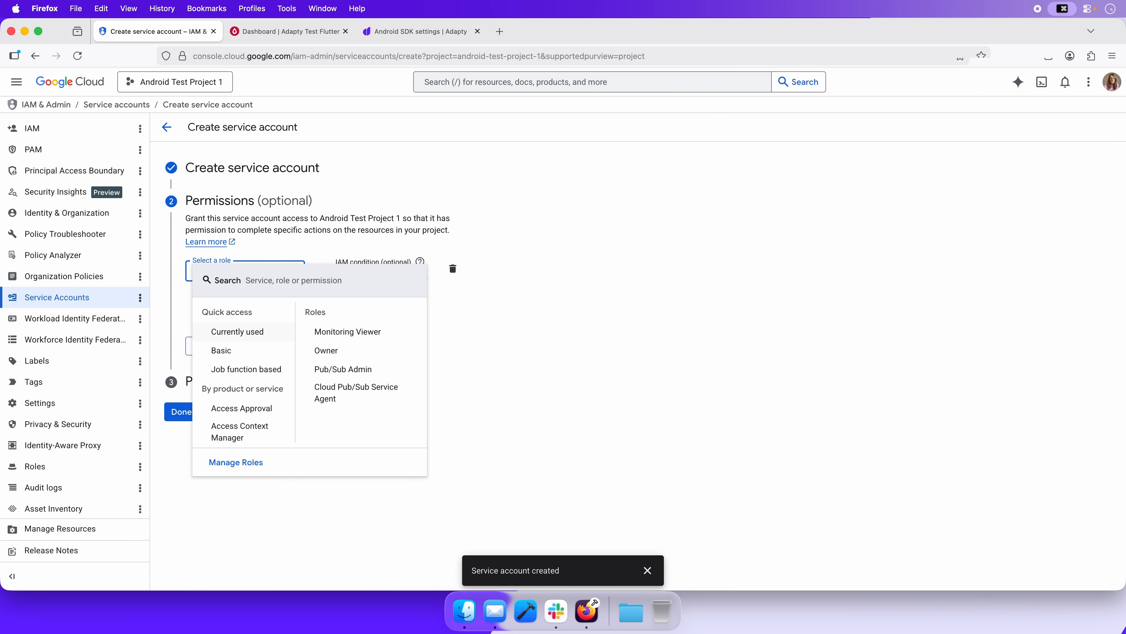
pyautogui.write('pub/sub admin')
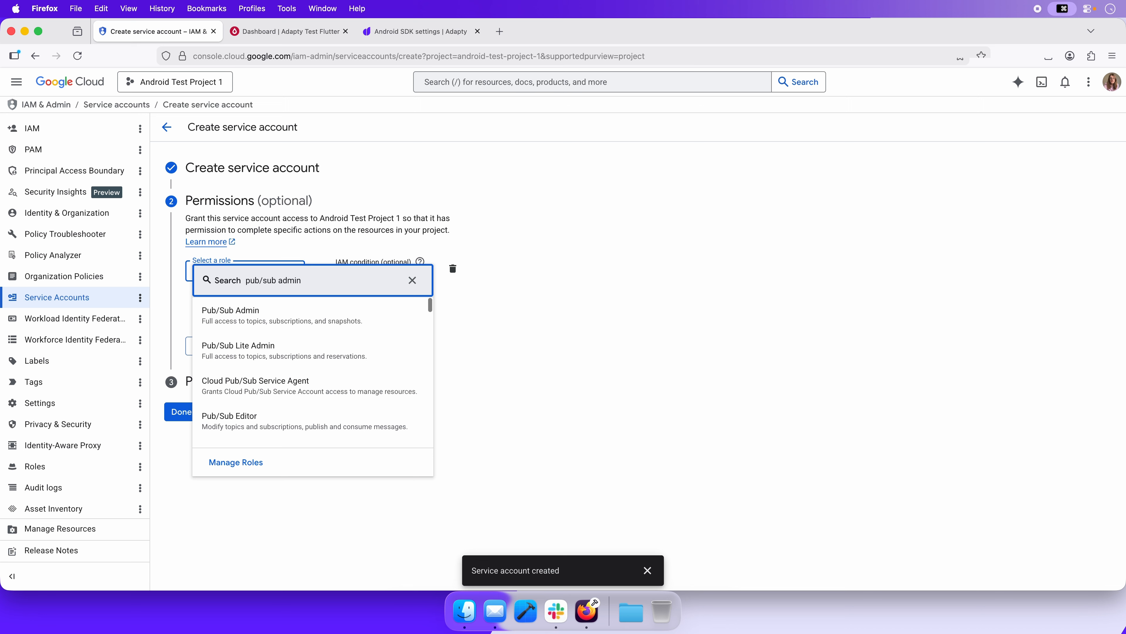
pyautogui.click(230, 313)
# Add Monitoring Viewer as a second role and finish the service account setup without granting any principals access
pyautogui.click(225, 327)
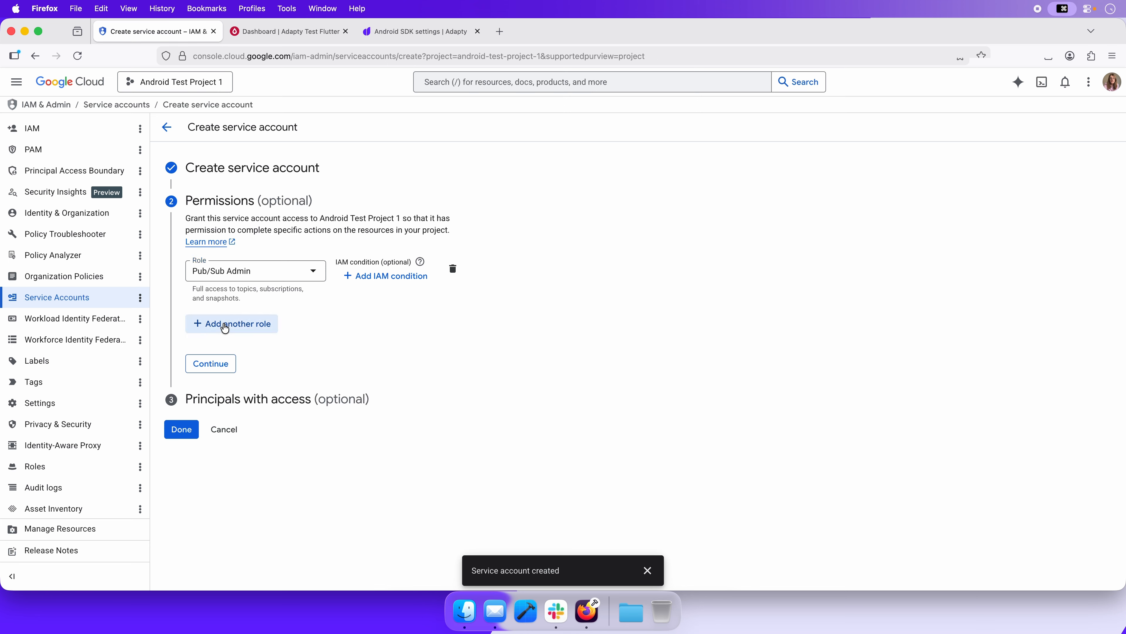
pyautogui.click(224, 327)
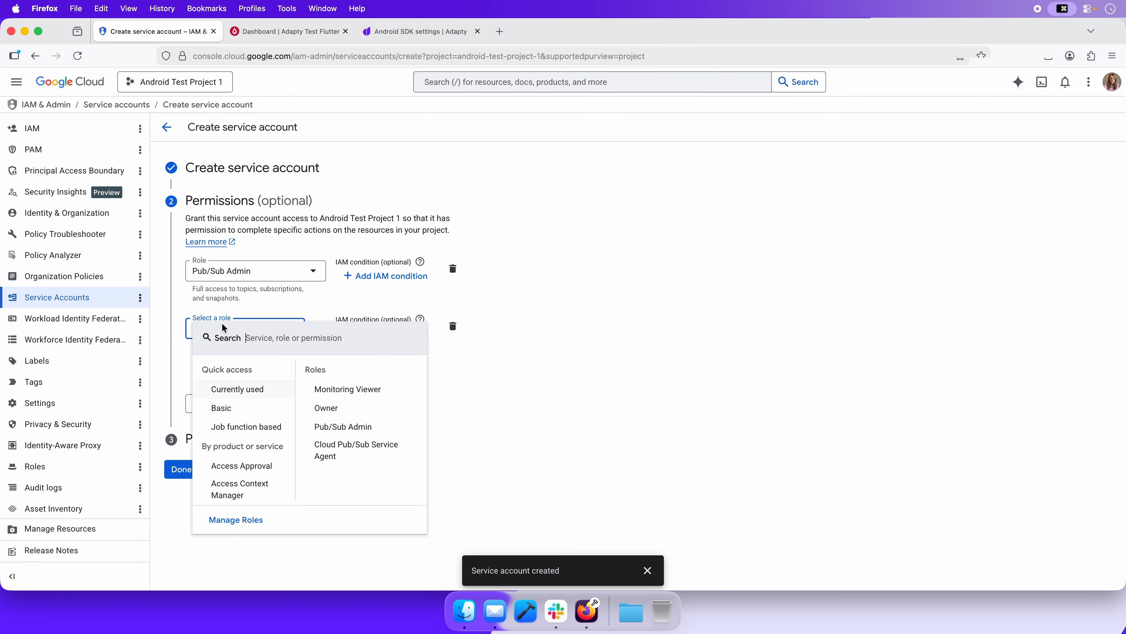
pyautogui.write('Monitoring Viewer')
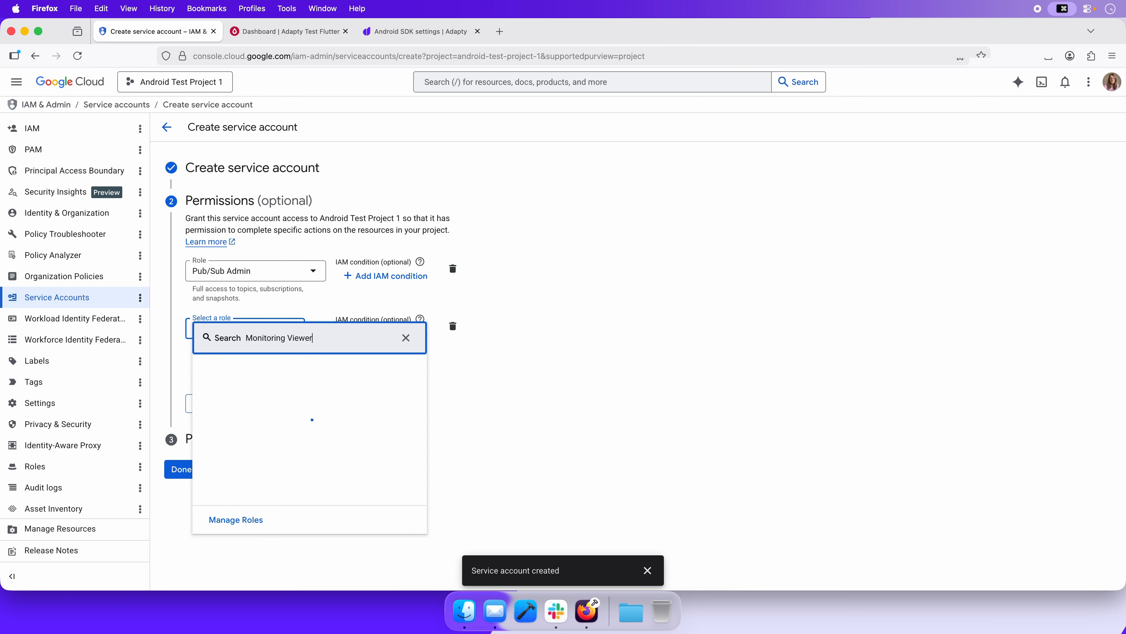
pyautogui.click(244, 379)
pyautogui.click(221, 428)
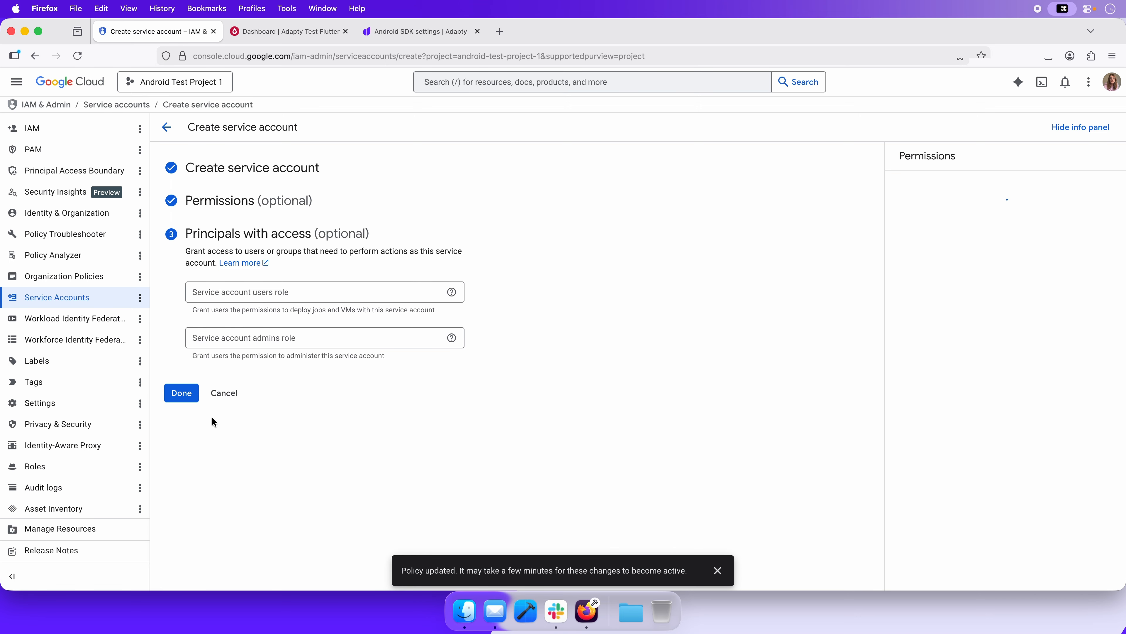
pyautogui.click(187, 399)
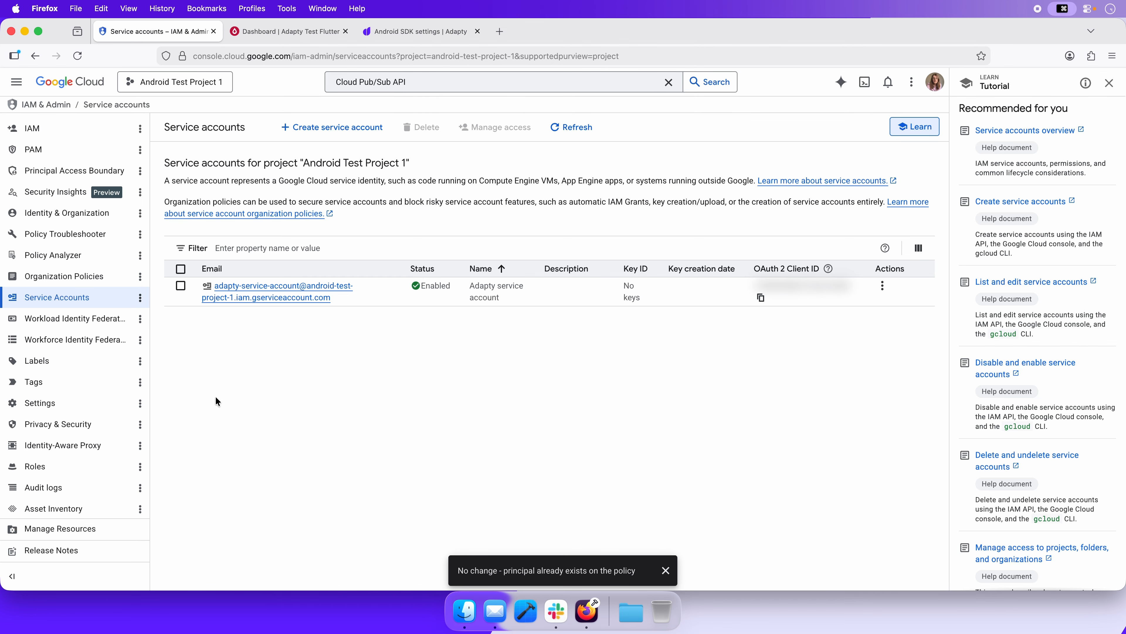
# Create a new JSON private key for the Adapty service account and dismiss the saved-key notice
pyautogui.click(240, 297)
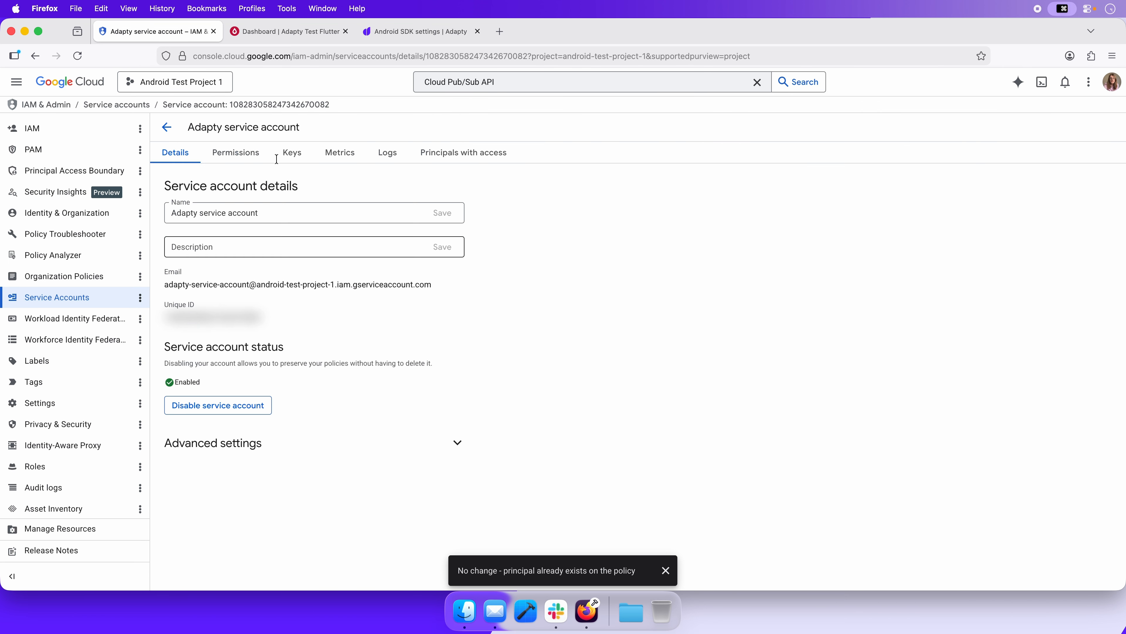
pyautogui.click(296, 151)
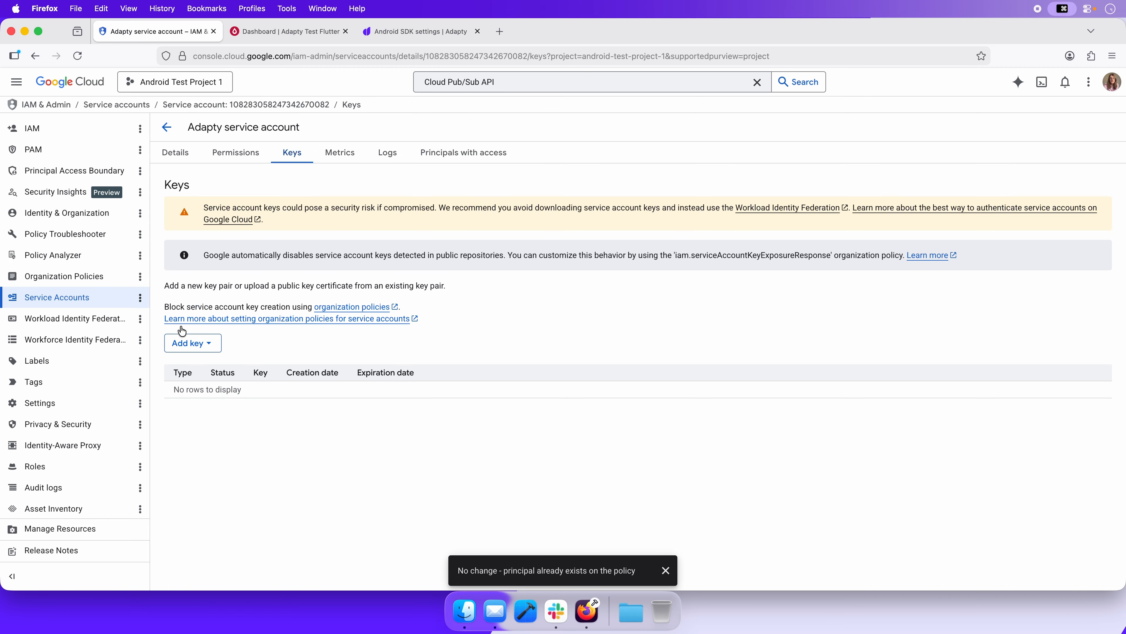
pyautogui.click(178, 343)
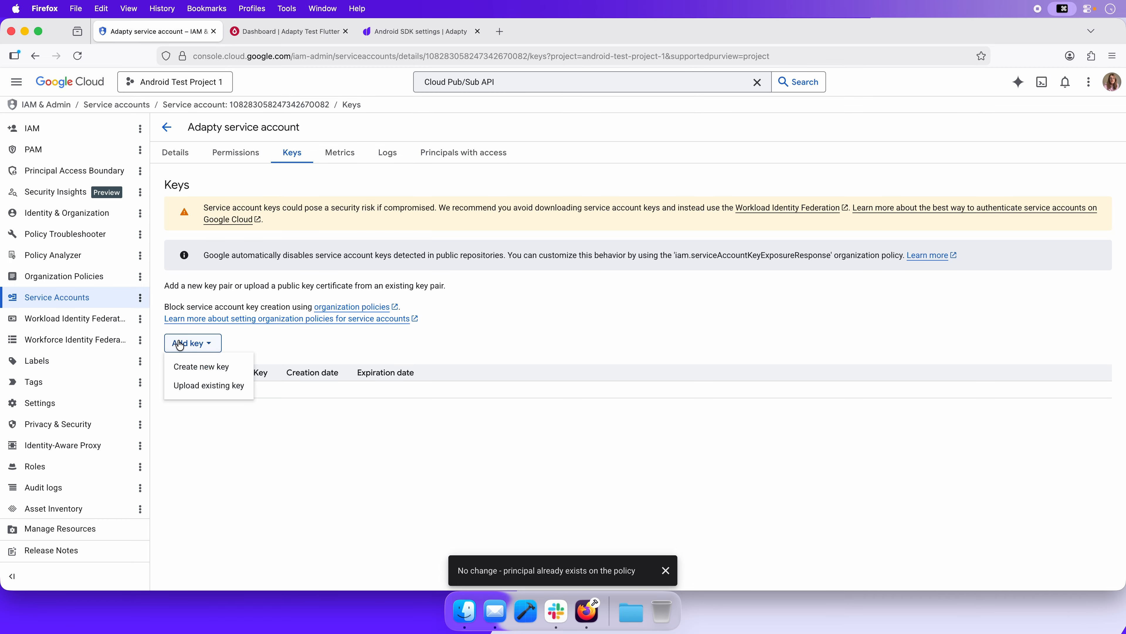
pyautogui.click(211, 364)
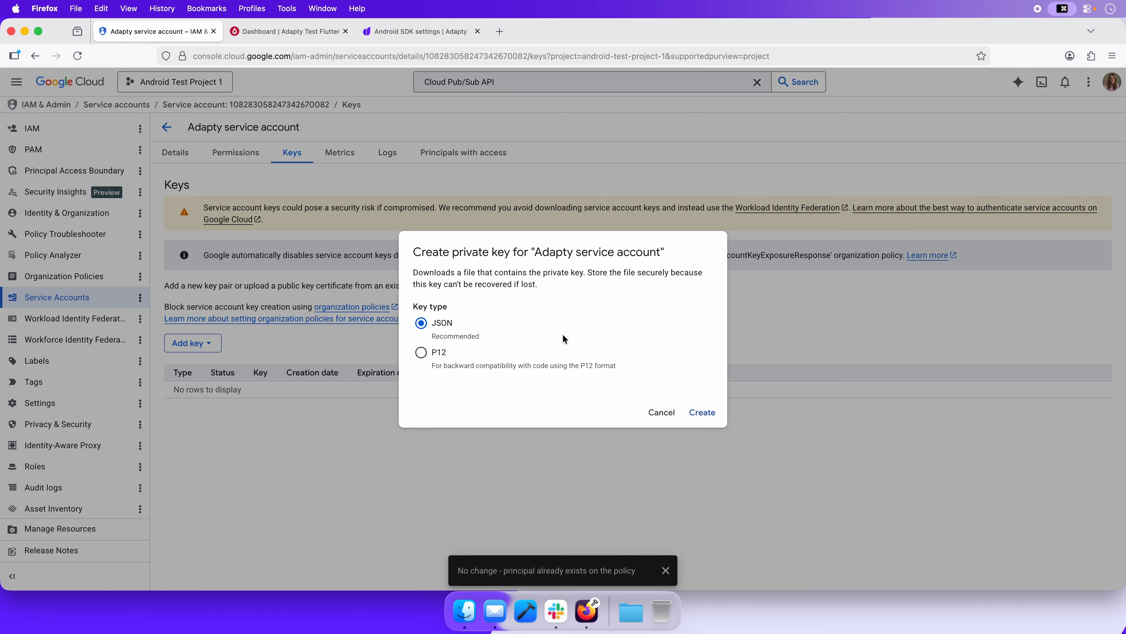
pyautogui.click(704, 412)
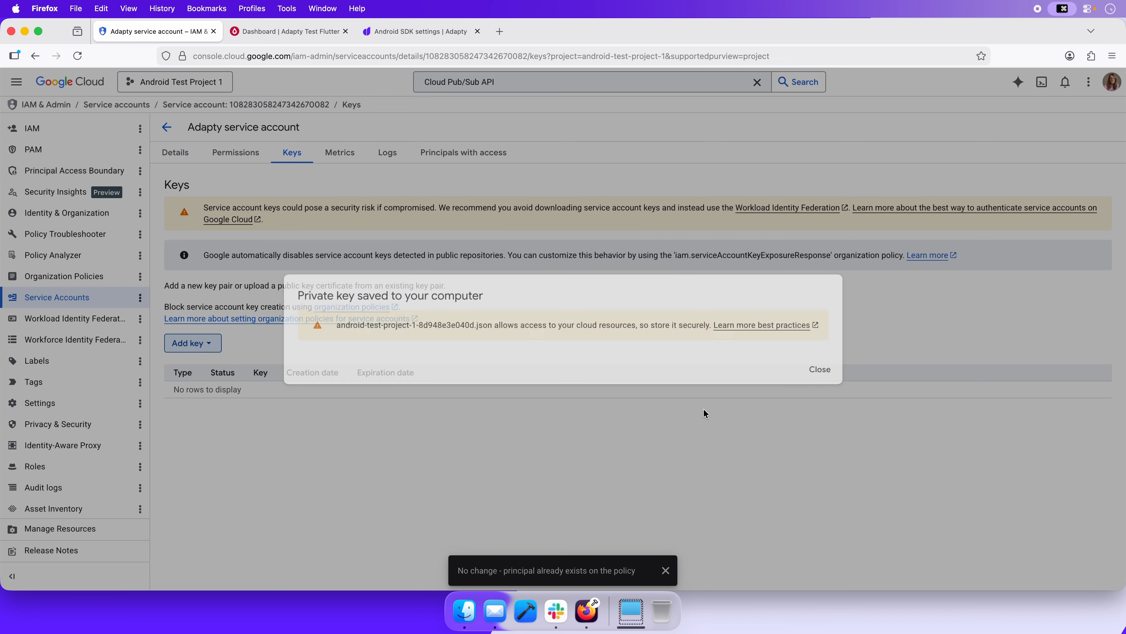
pyautogui.click(654, 385)
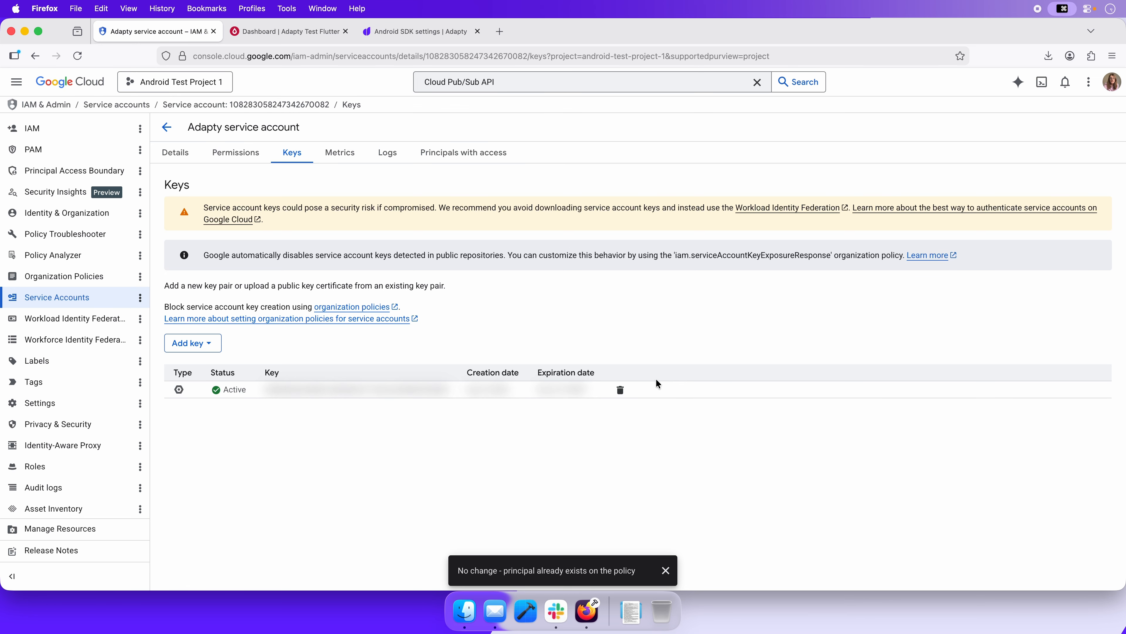
# Switch to Google Play Console and start a new user invitation with the service account's email address
pyautogui.click(274, 33)
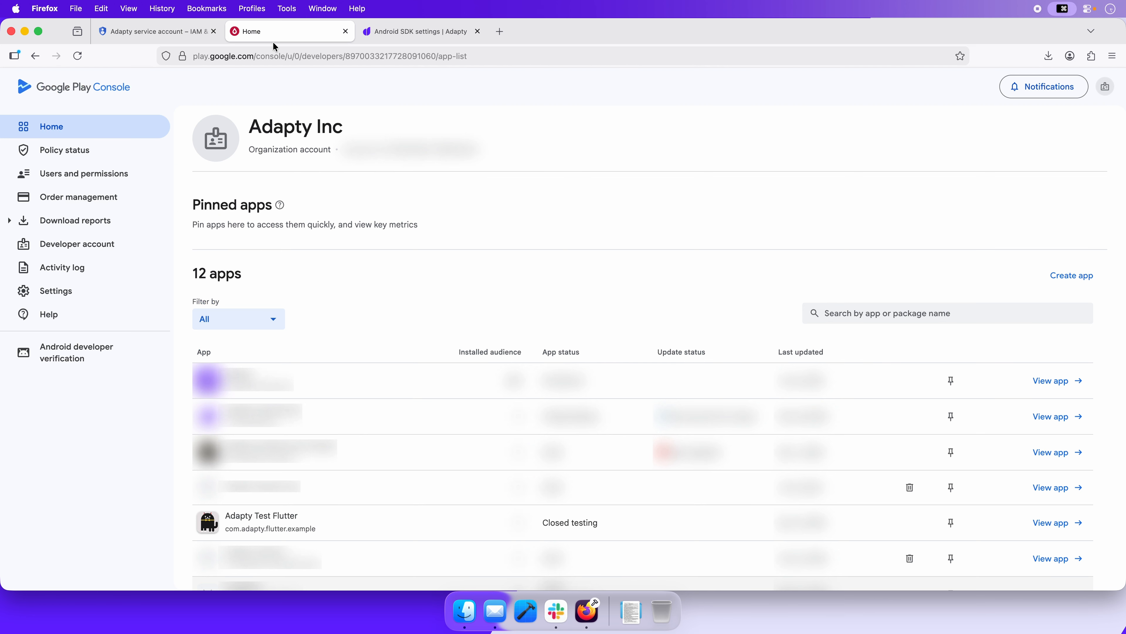
pyautogui.click(142, 178)
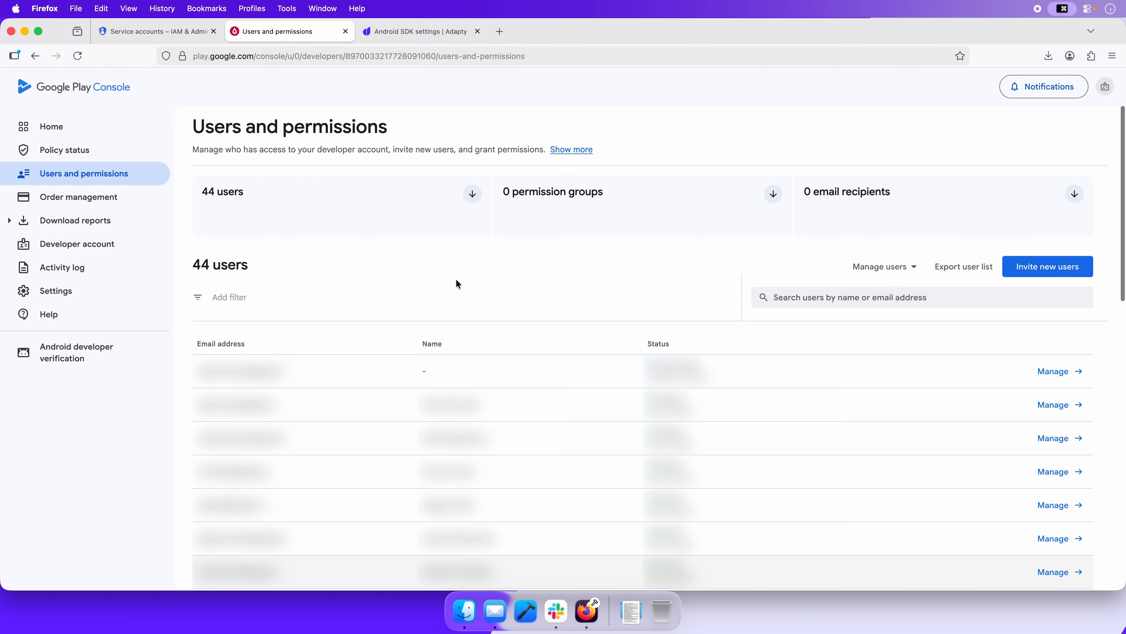
pyautogui.click(1050, 260)
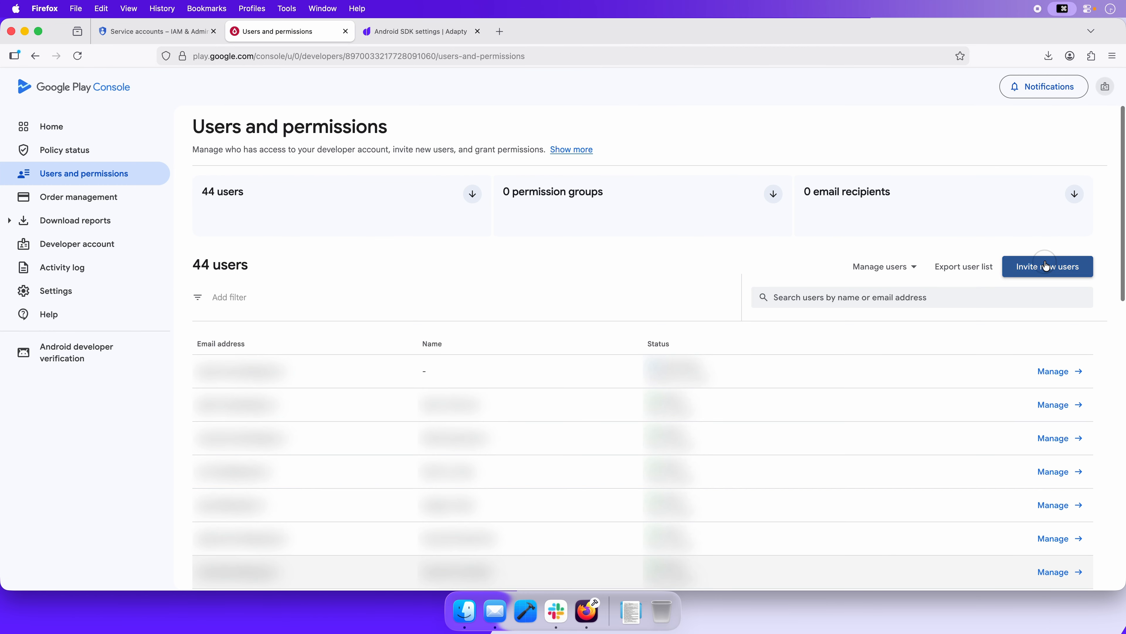
pyautogui.click(628, 221)
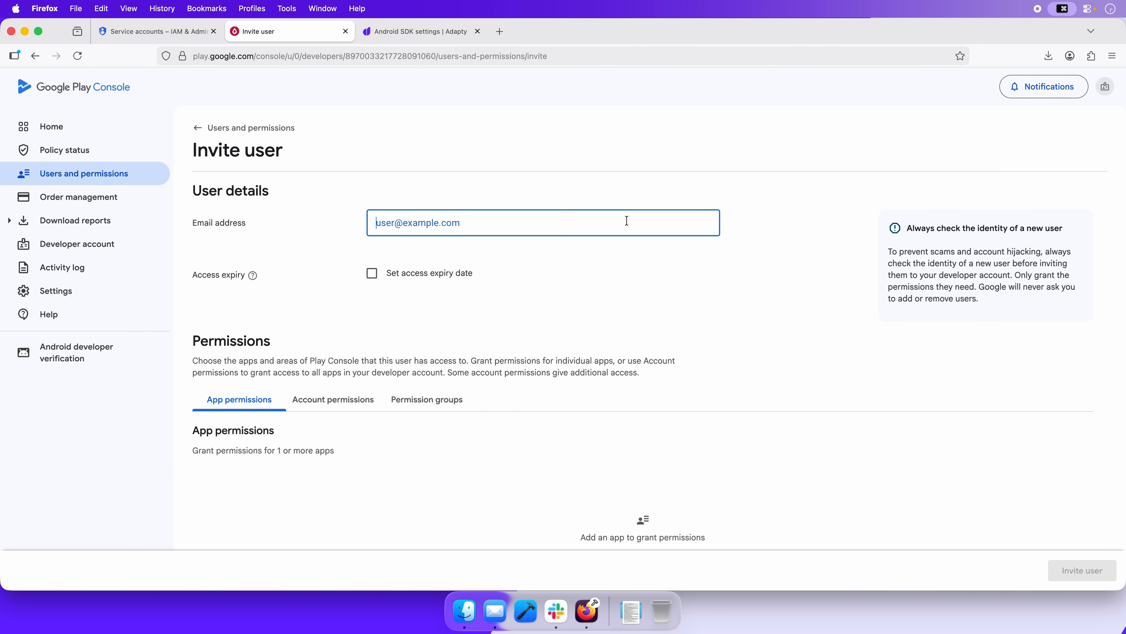
pyautogui.press('super+v')
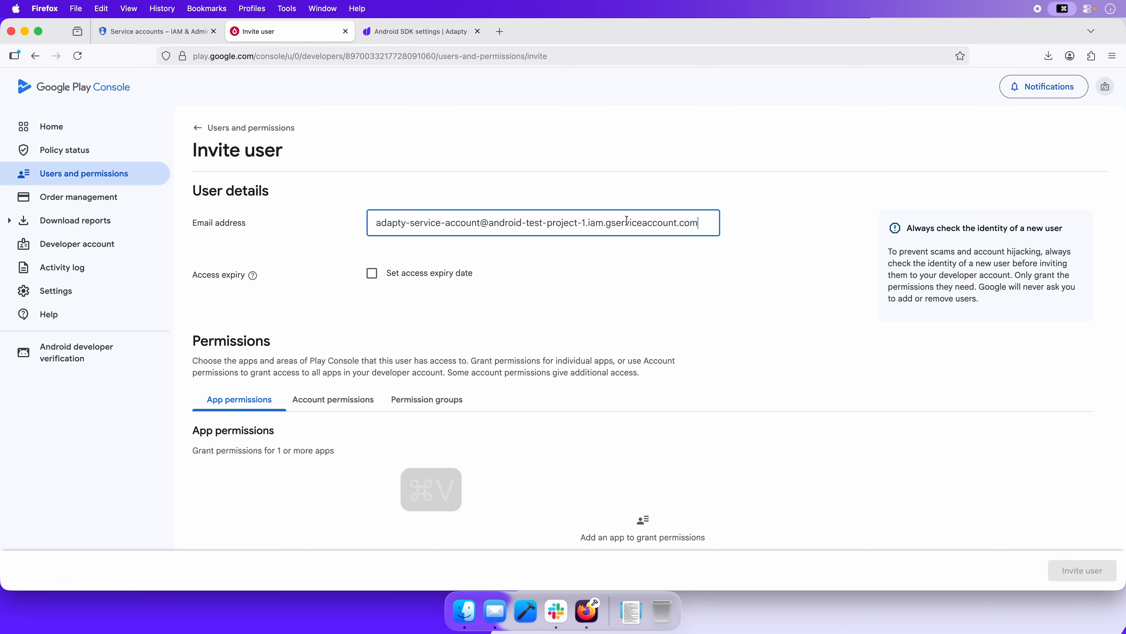
# Grant the invited user the account permission to view app information and download bulk reports (read-only)
pyautogui.click(333, 399)
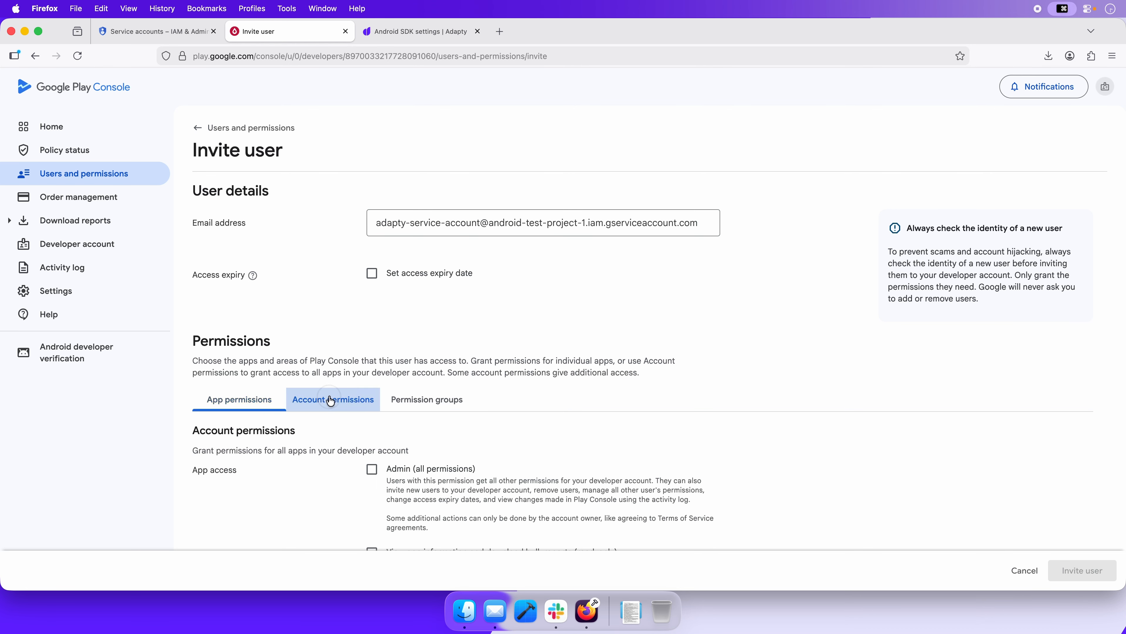
pyautogui.scroll(-3, 363, 397)
pyautogui.scroll(-3, 362, 399)
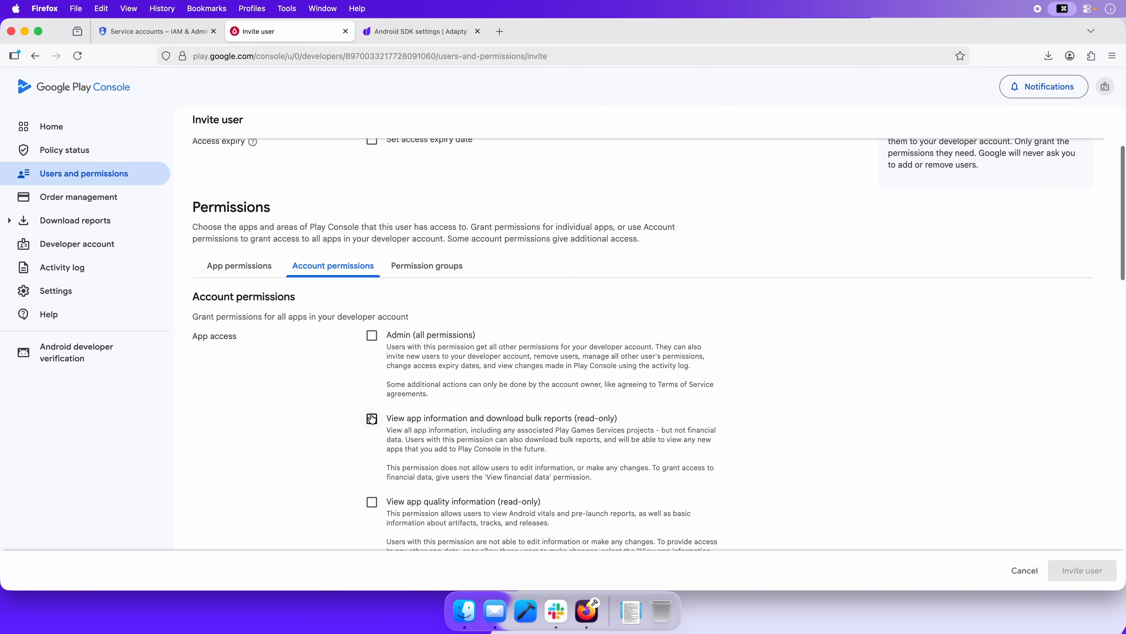
pyautogui.click(372, 420)
# Grant the account permissions to view financial data, orders, and cancellation survey responses, and to manage orders and subscriptions
pyautogui.scroll(-6, 372, 424)
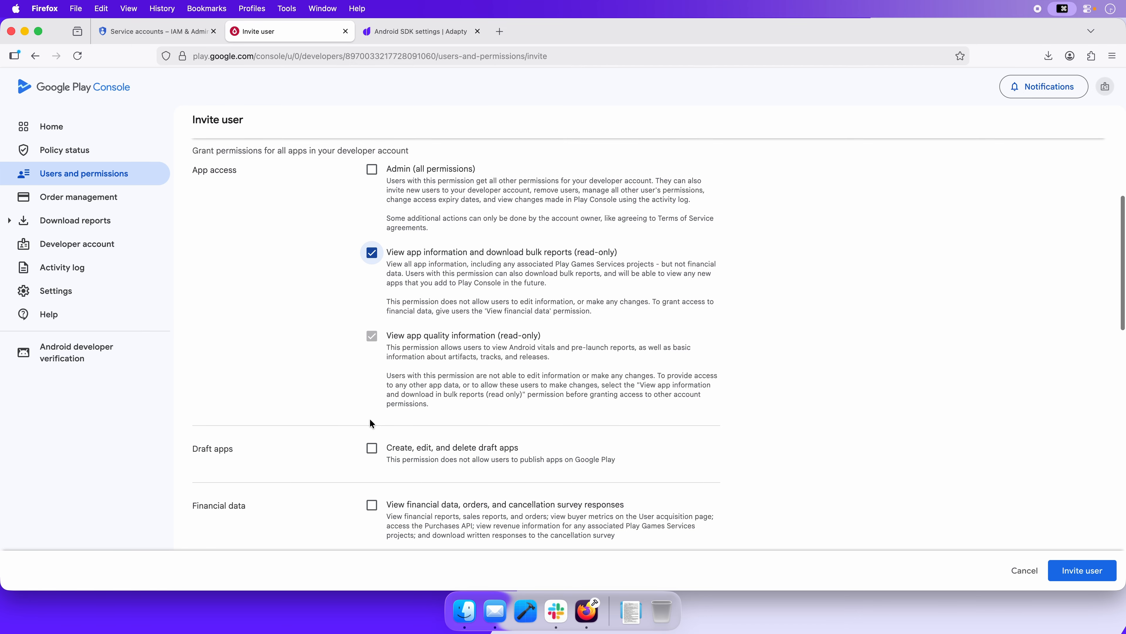
pyautogui.scroll(-2, 371, 423)
pyautogui.click(371, 457)
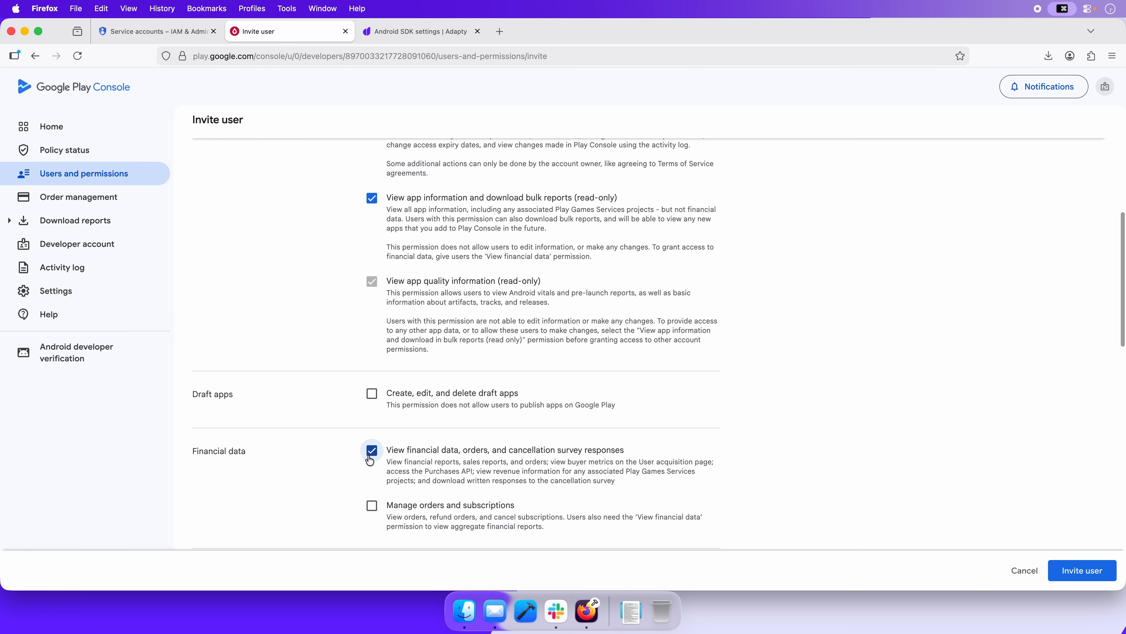
pyautogui.scroll(-2, 371, 462)
pyautogui.click(372, 477)
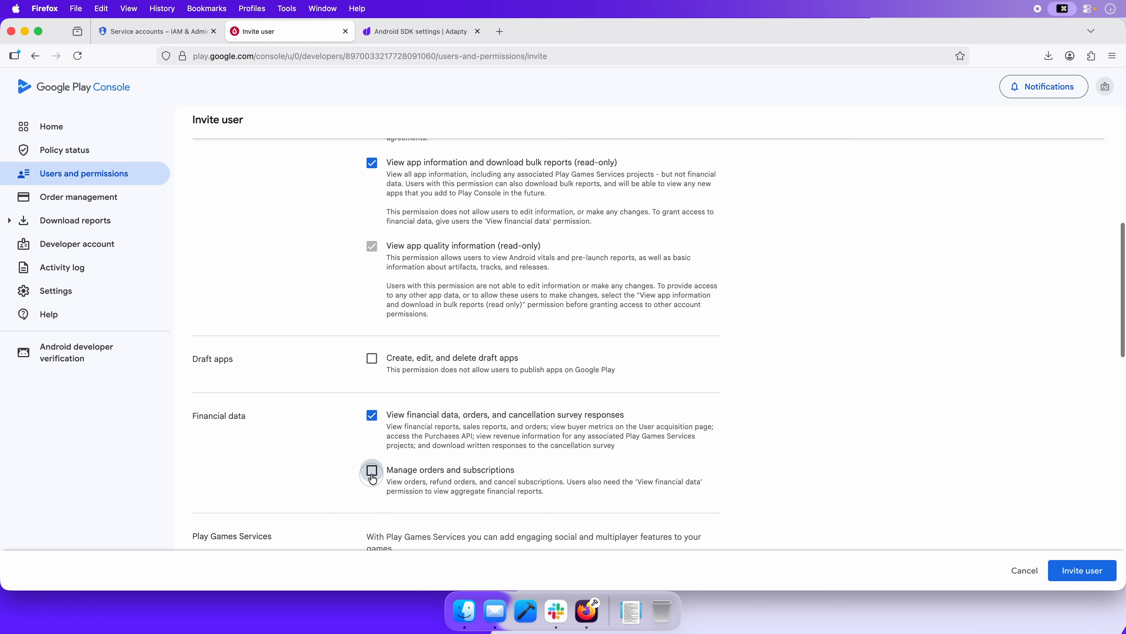
# Grant the Manage store presence permission and send the invite to the service account
pyautogui.scroll(-5, 374, 484)
pyautogui.scroll(-6, 375, 488)
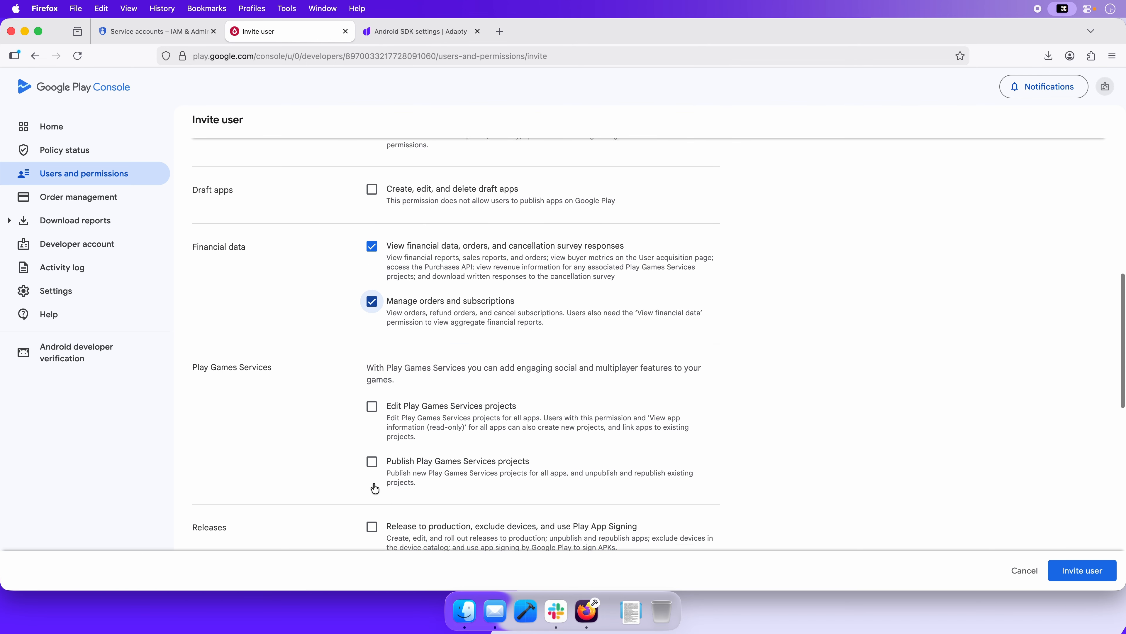
pyautogui.scroll(-5, 374, 488)
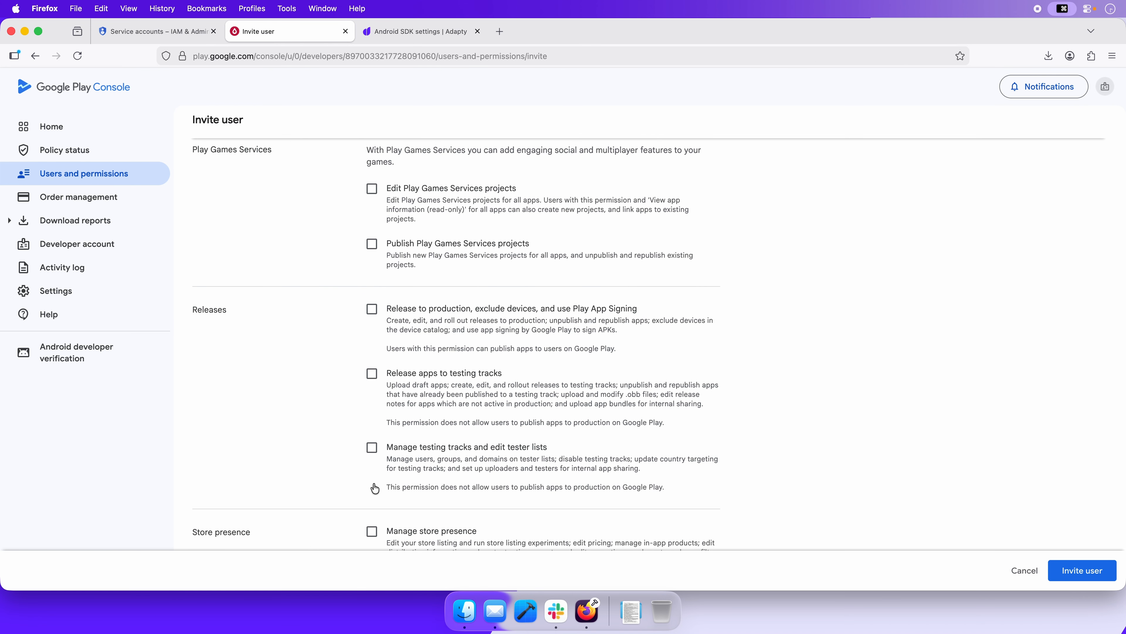
pyautogui.scroll(-3, 375, 488)
pyautogui.click(373, 469)
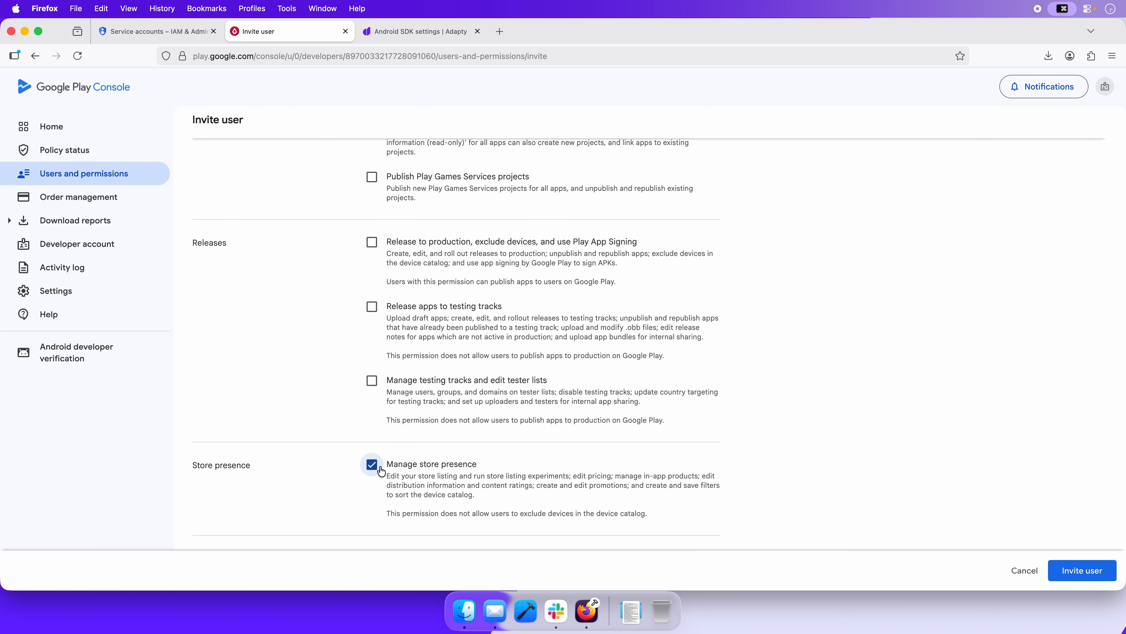
pyautogui.click(1066, 571)
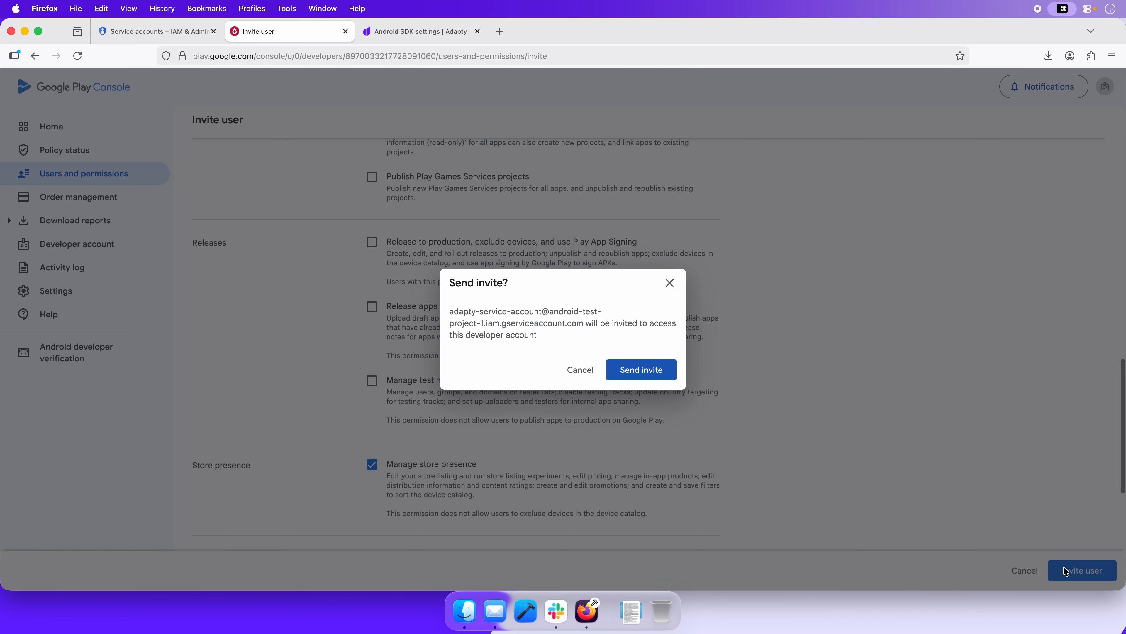
pyautogui.click(644, 375)
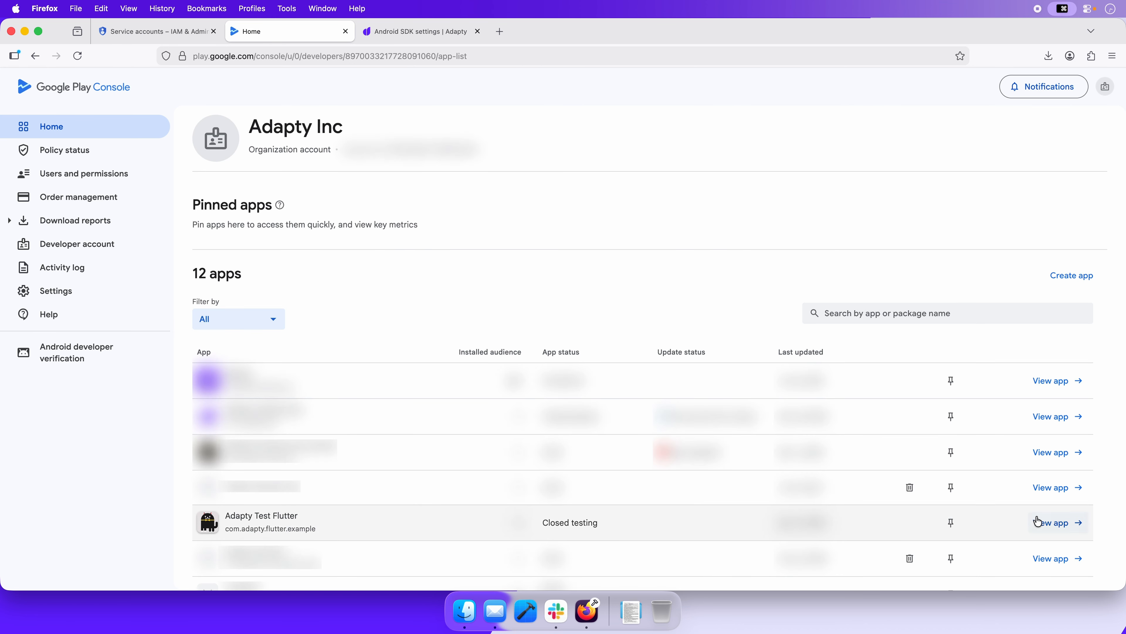
# Change the description of the Monthly Premium subscription in Adapty Test Flutter to "The primary Monthly Subscription" and save it
pyautogui.click(1064, 528)
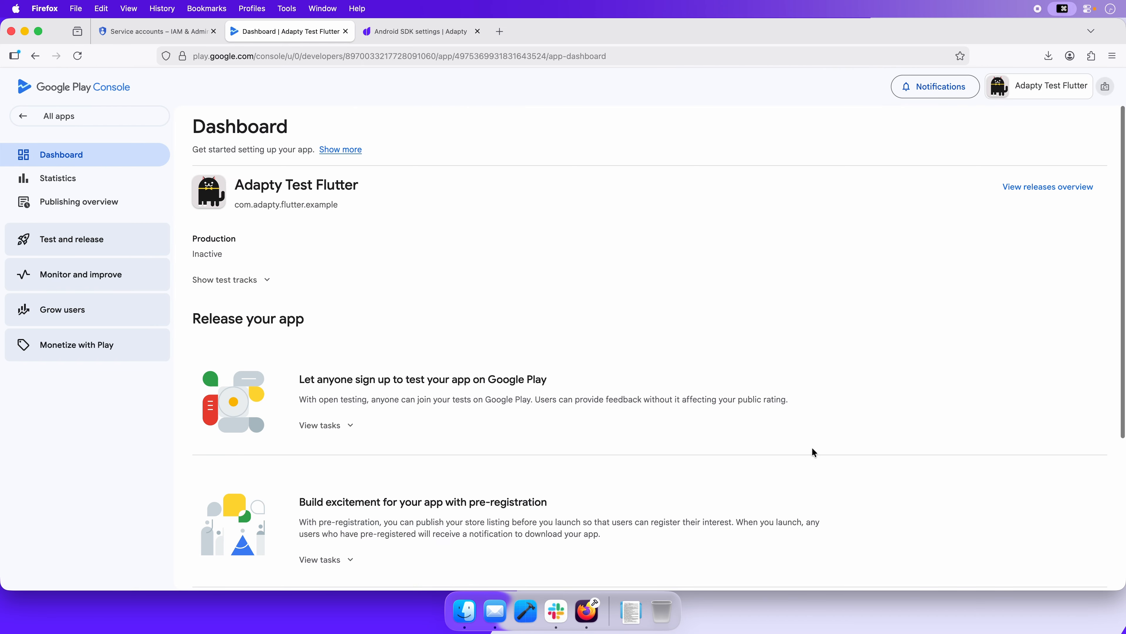
pyautogui.click(117, 345)
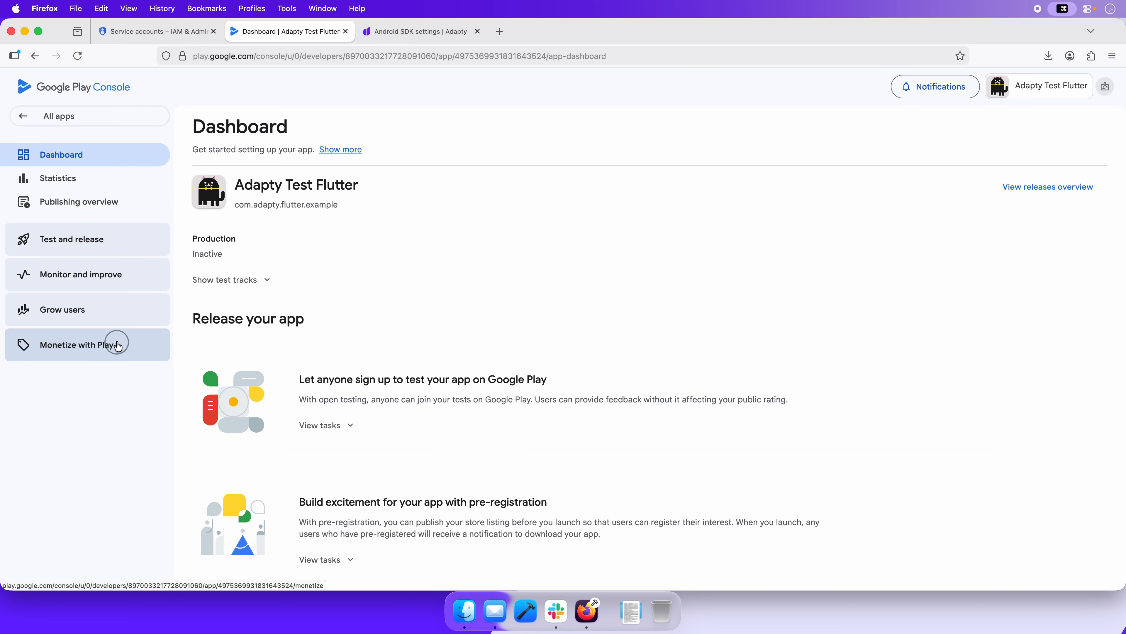
pyautogui.click(119, 374)
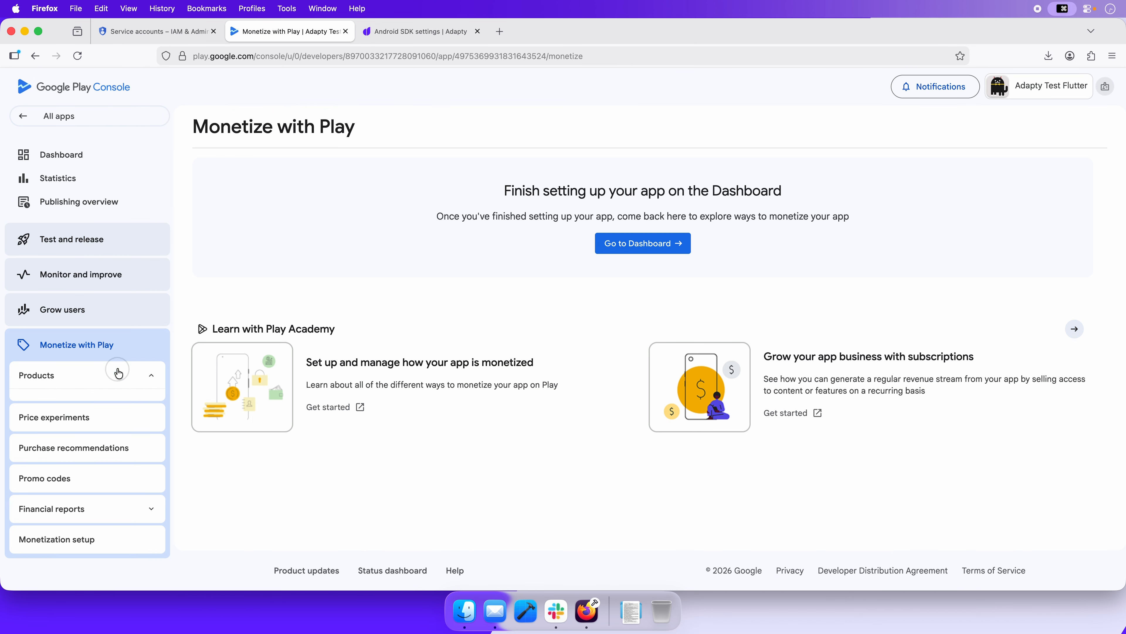
pyautogui.click(84, 446)
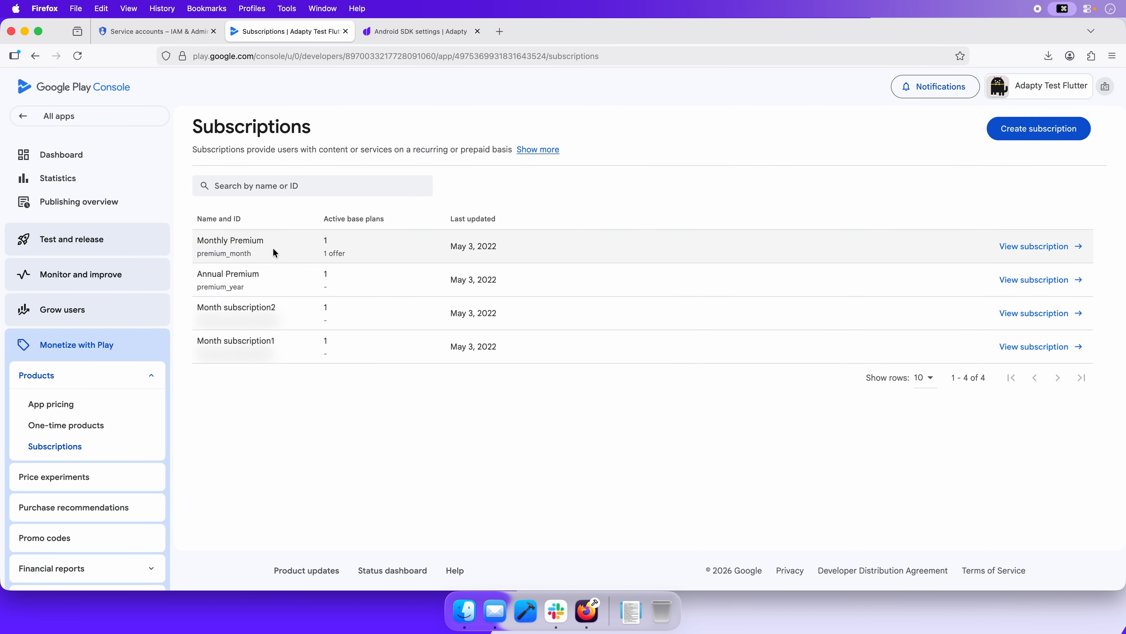
pyautogui.click(1067, 246)
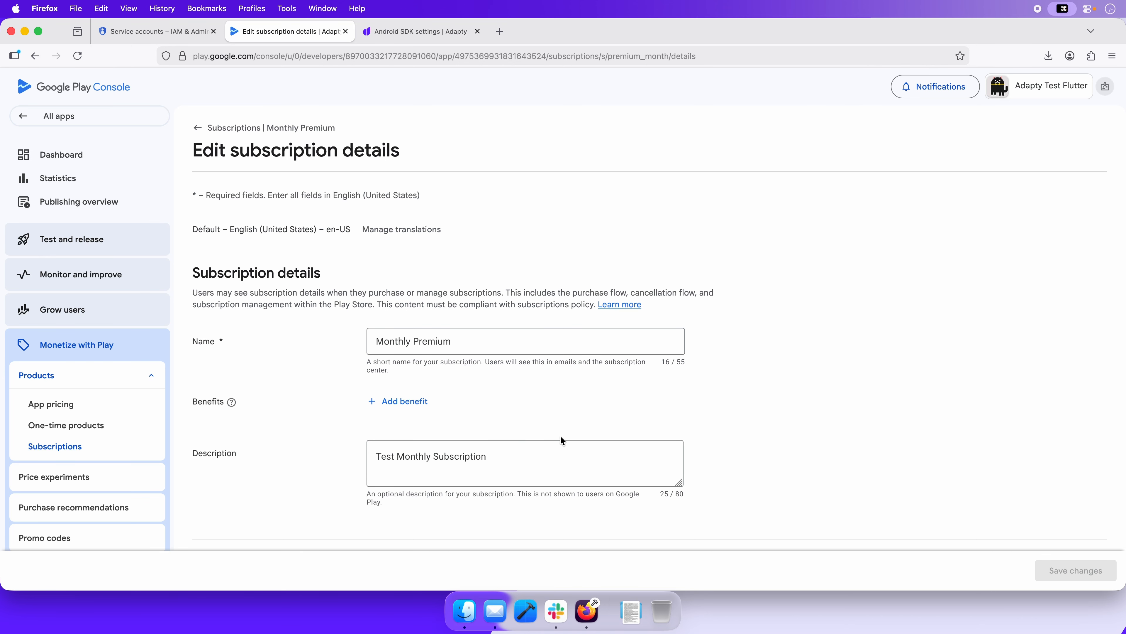
pyautogui.doubleClick(367, 454)
pyautogui.write('The prim')
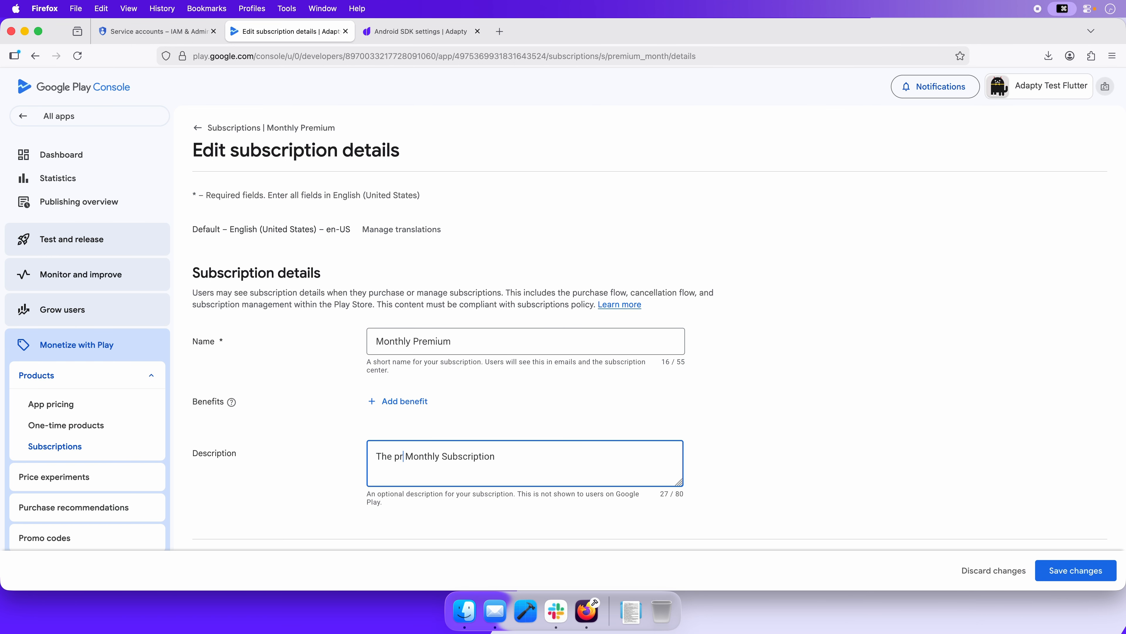
pyautogui.write('ary')
pyautogui.click(1062, 570)
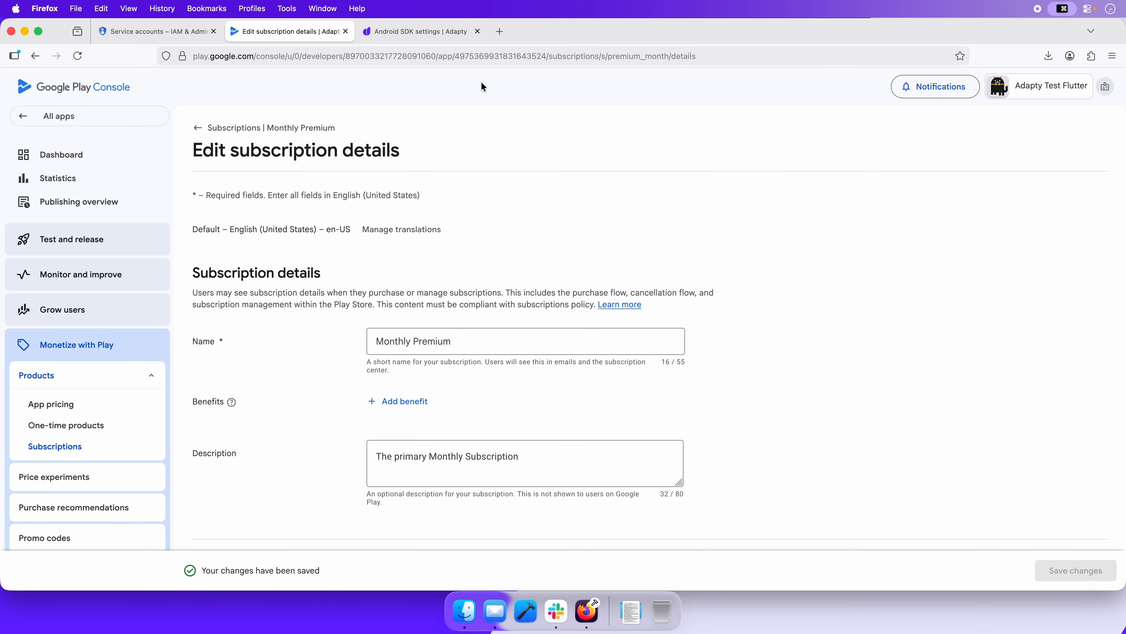
# Switch to the Adapty dashboard and set the Android SDK package name to com.adapty.flutter.example
pyautogui.click(426, 33)
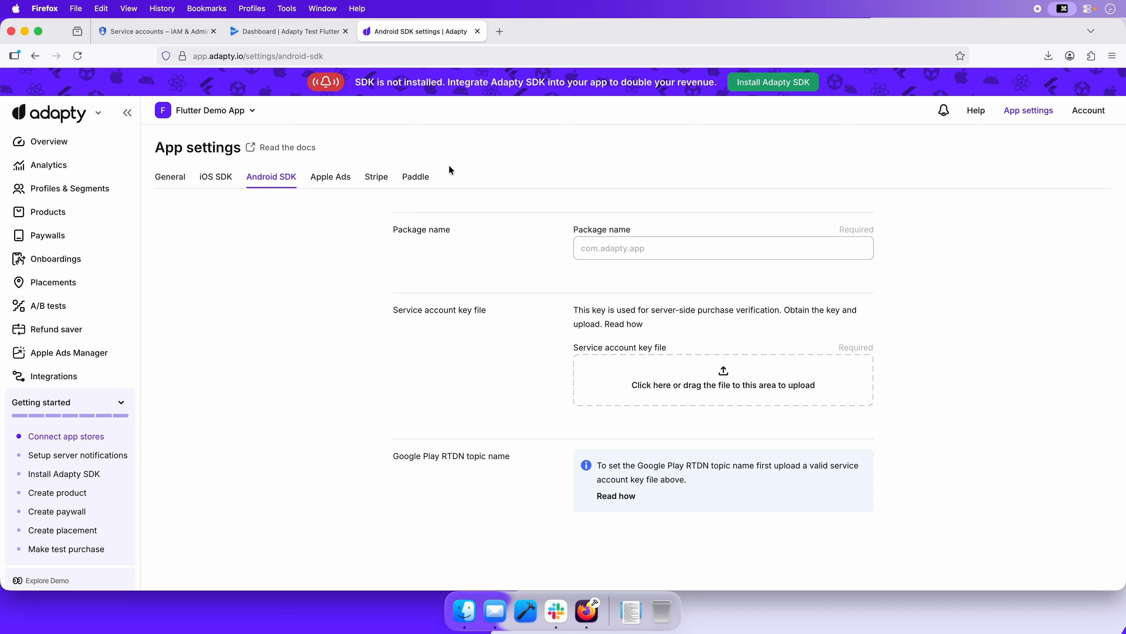
pyautogui.click(607, 247)
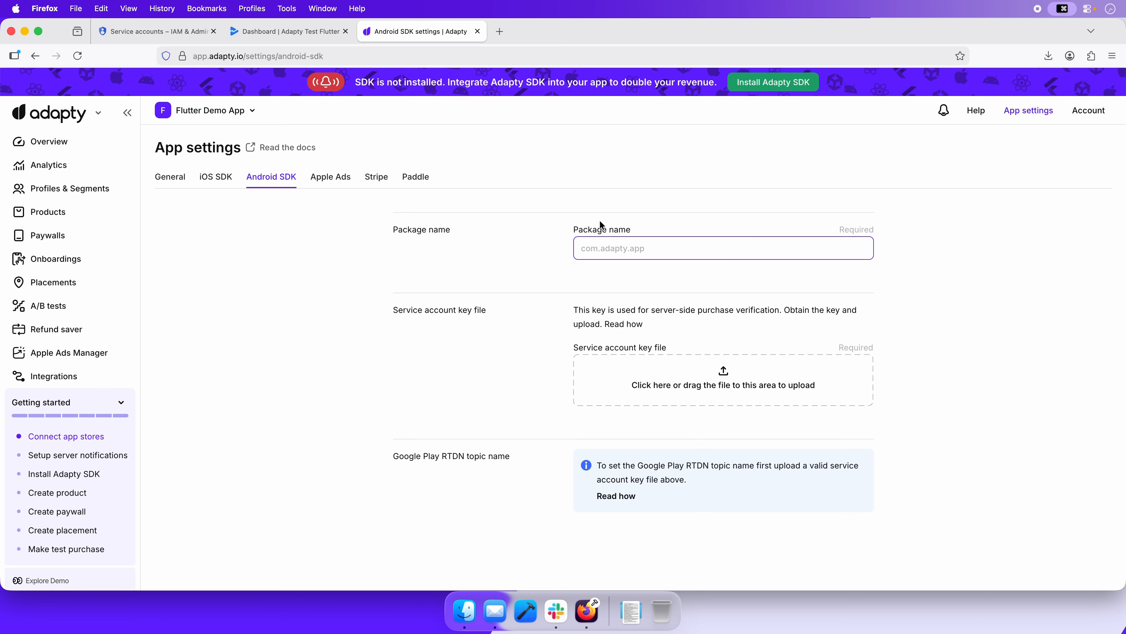
pyautogui.write('com.adapty.flutter.example')
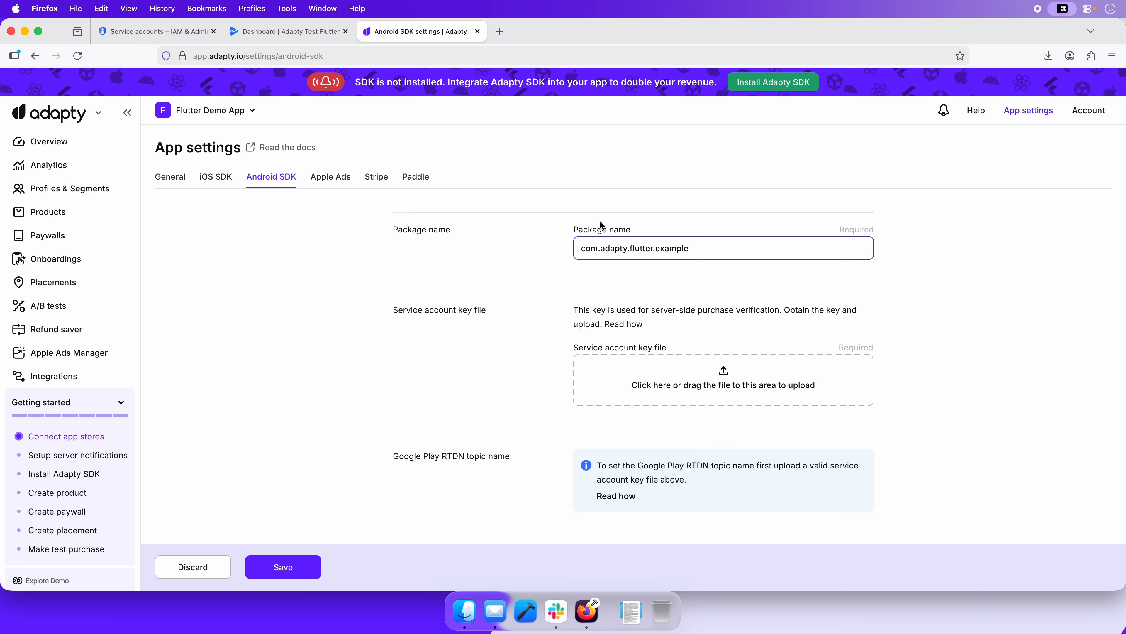
# Upload the downloaded service account key file and save the Android SDK settings, and copy the Google Play RTDN topic name
pyautogui.click(631, 608)
pyautogui.moveTo(636, 521); pyautogui.dragTo(648, 373)
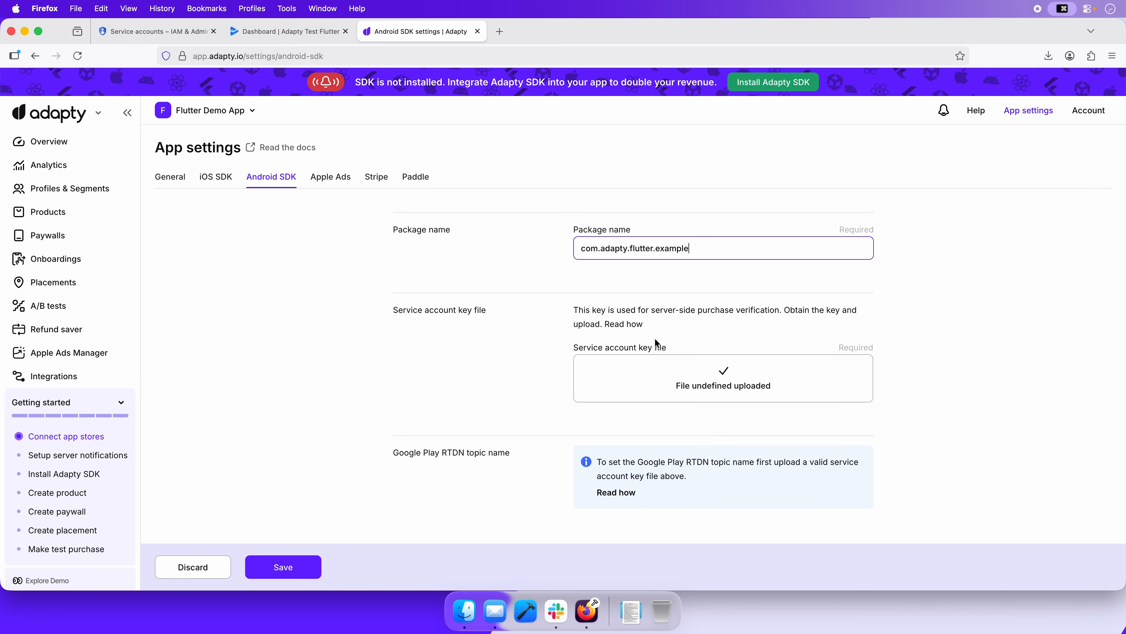
pyautogui.scroll(-1, 616, 411)
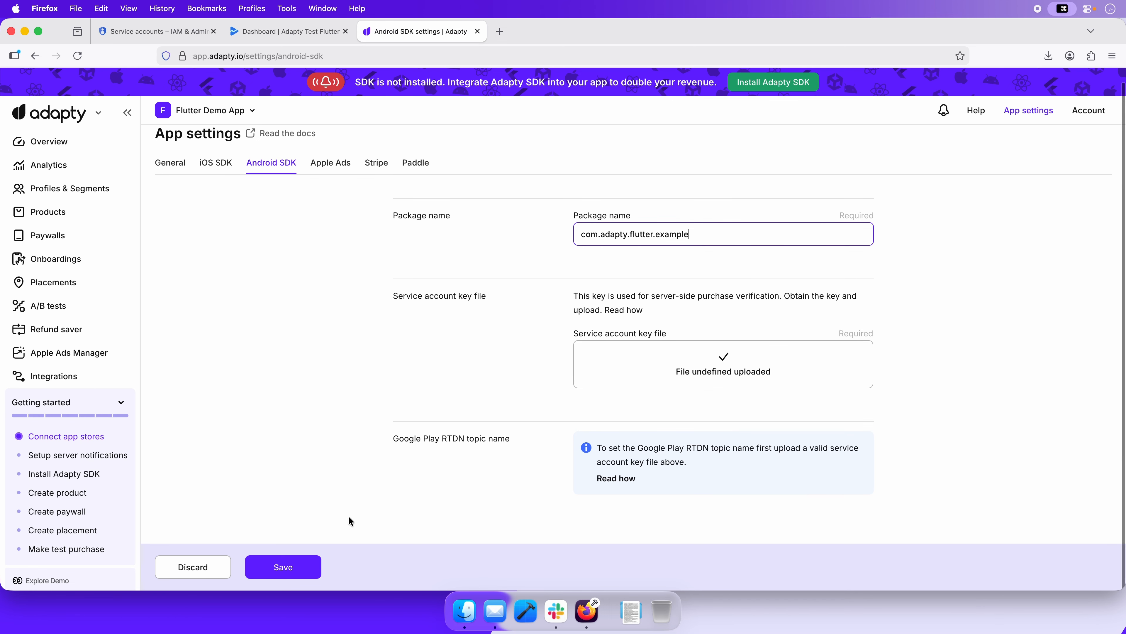
pyautogui.click(288, 564)
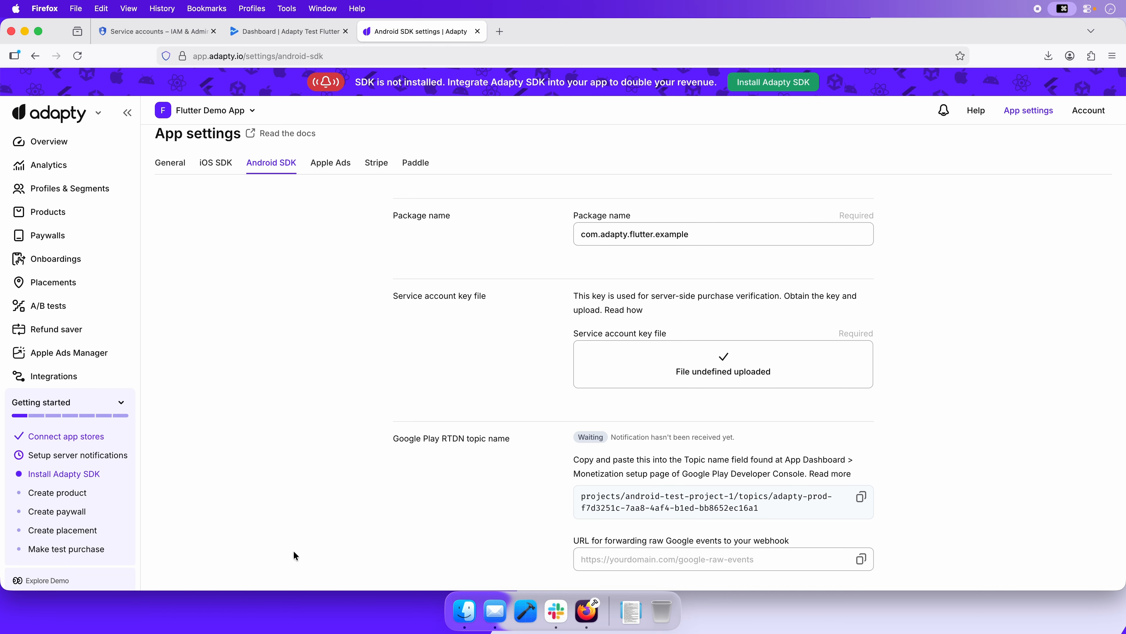
pyautogui.click(861, 498)
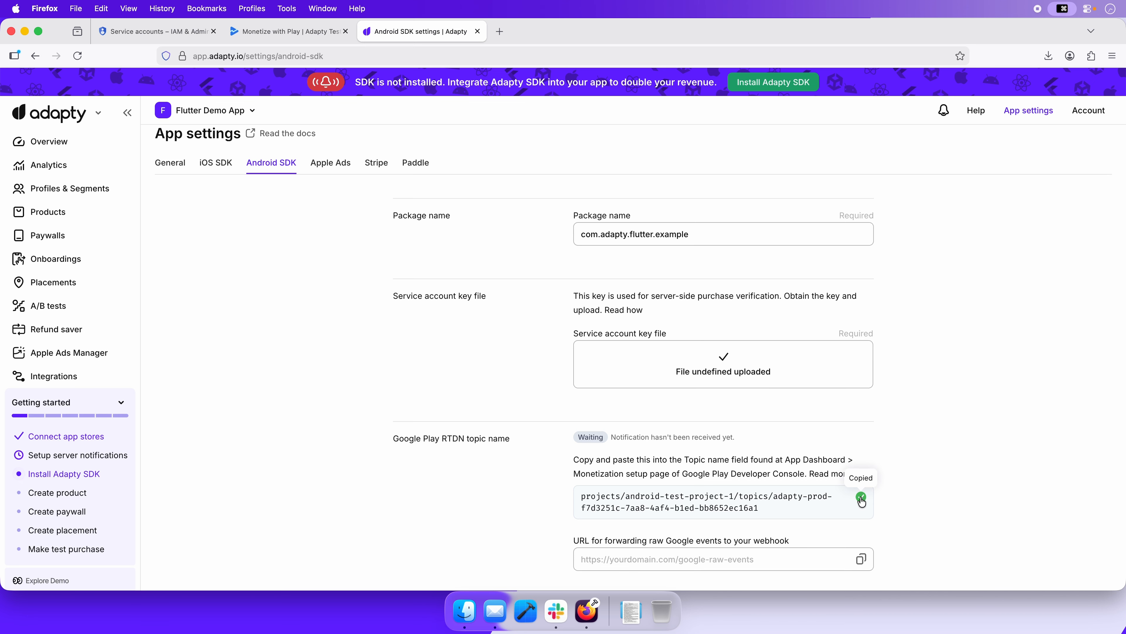
# In Google Play Console's Monetization setup, enable real-time notifications, set the topic name to the copied Adapty RTDN topic, and save the changes
pyautogui.click(286, 31)
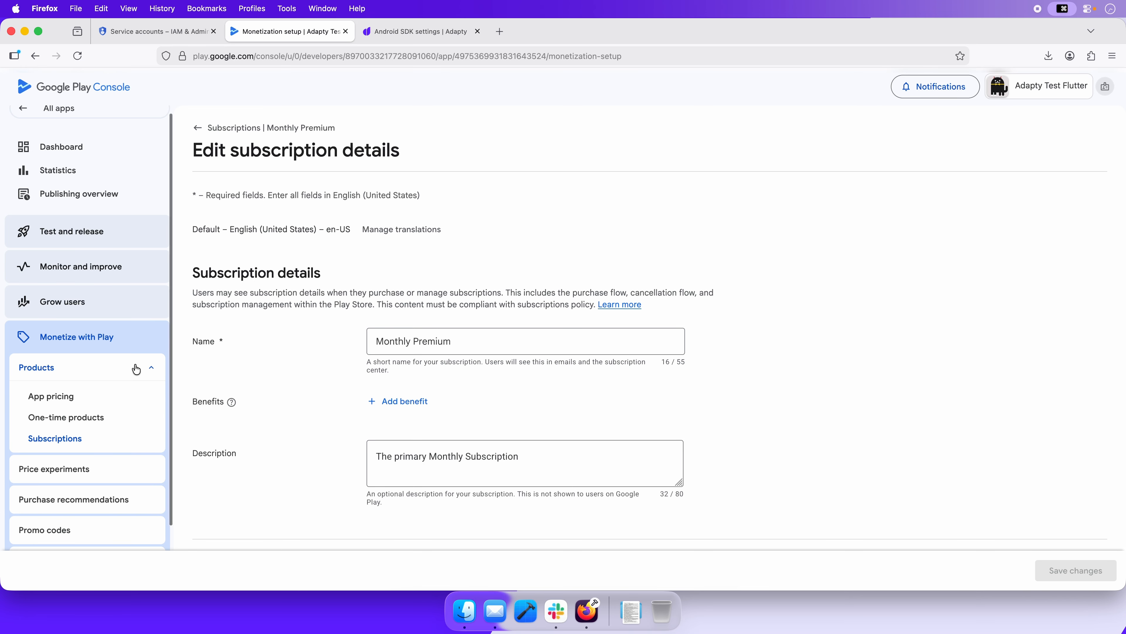
pyautogui.scroll(-3, 134, 373)
pyautogui.click(89, 528)
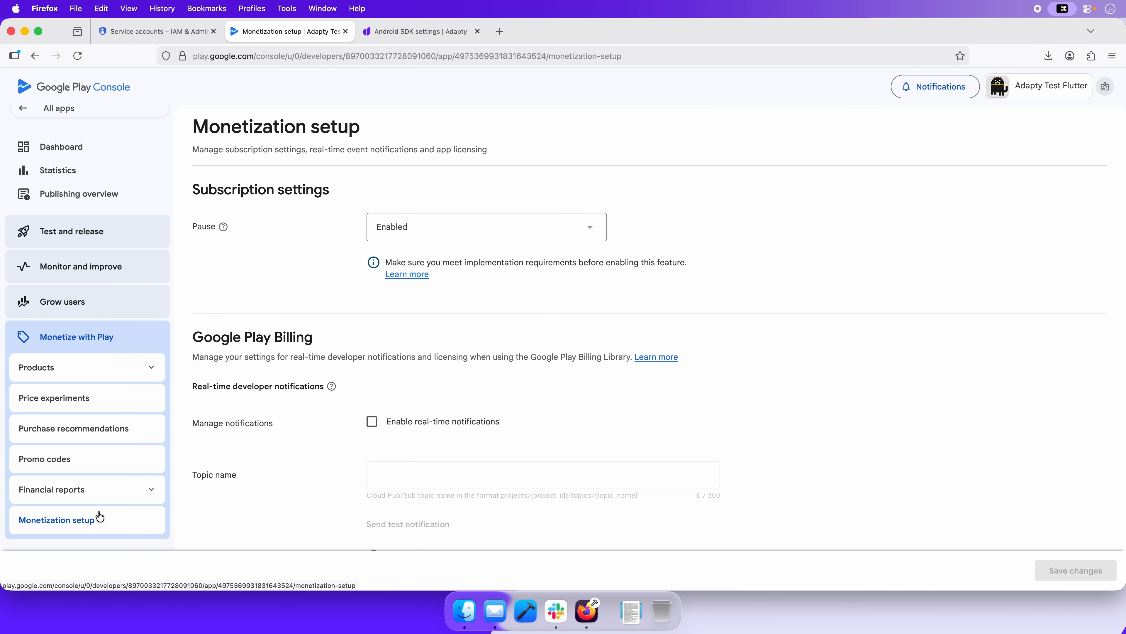
pyautogui.click(376, 426)
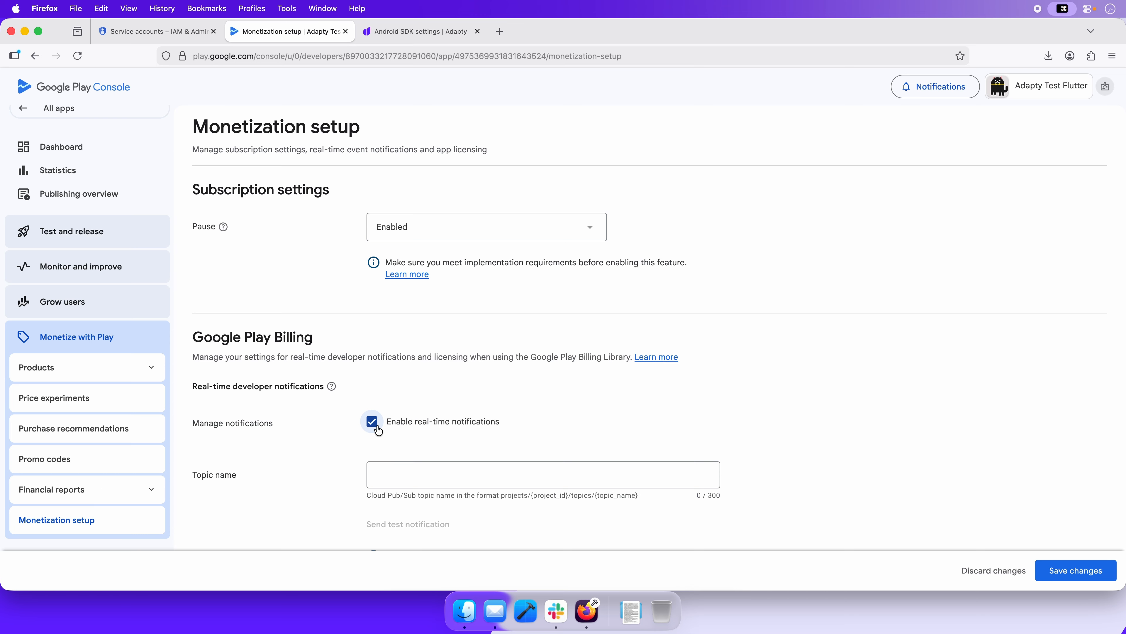
pyautogui.click(403, 473)
pyautogui.press('super+v')
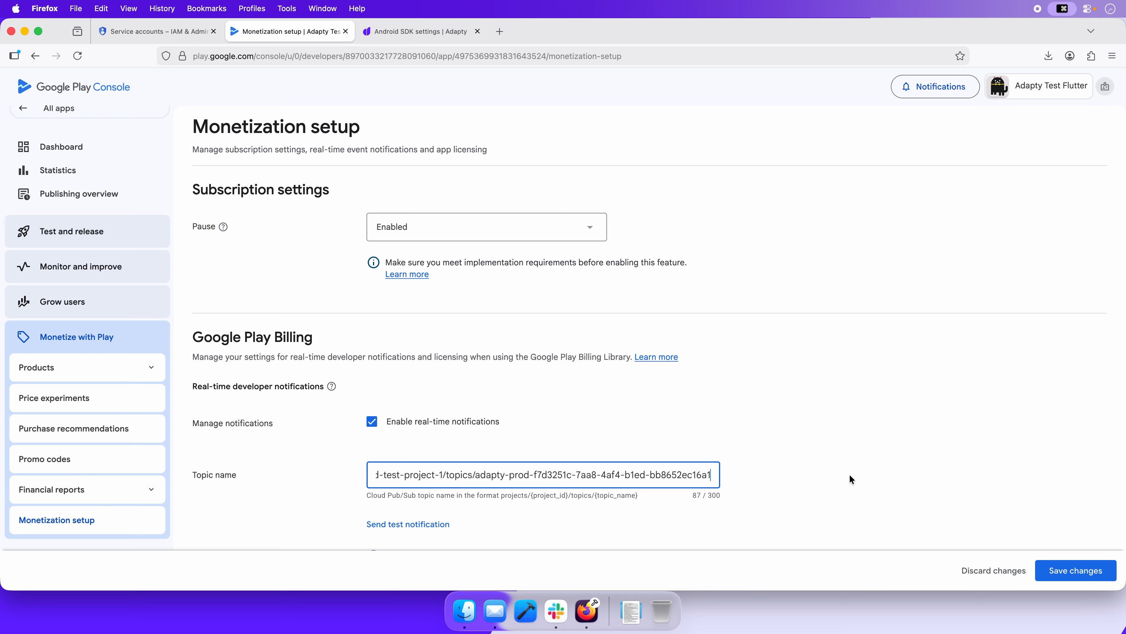
pyautogui.click(1053, 562)
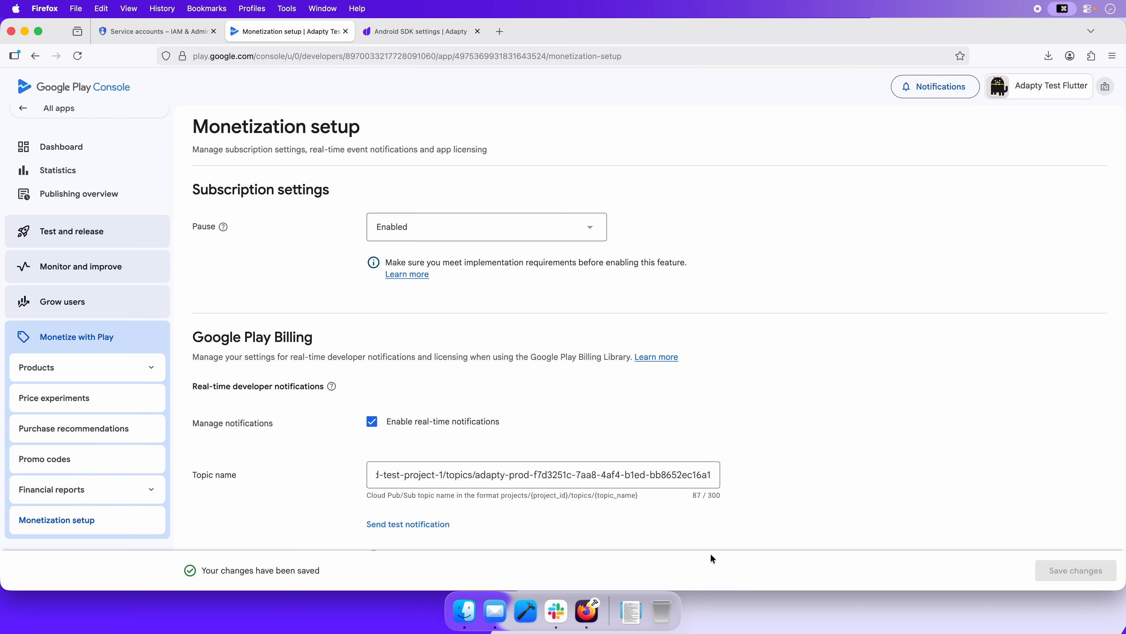
# Send a test notification from Google Play Console, and reload Adapty's Android SDK settings to check the Google Play RTDN status
pyautogui.click(430, 527)
pyautogui.click(393, 31)
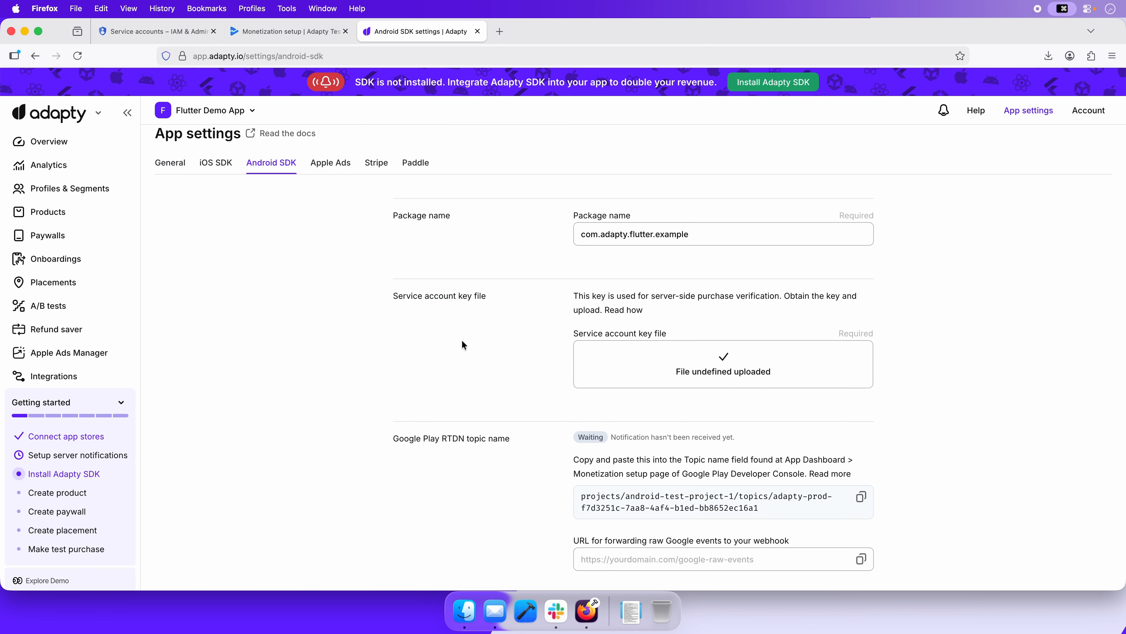
pyautogui.press('super+r')
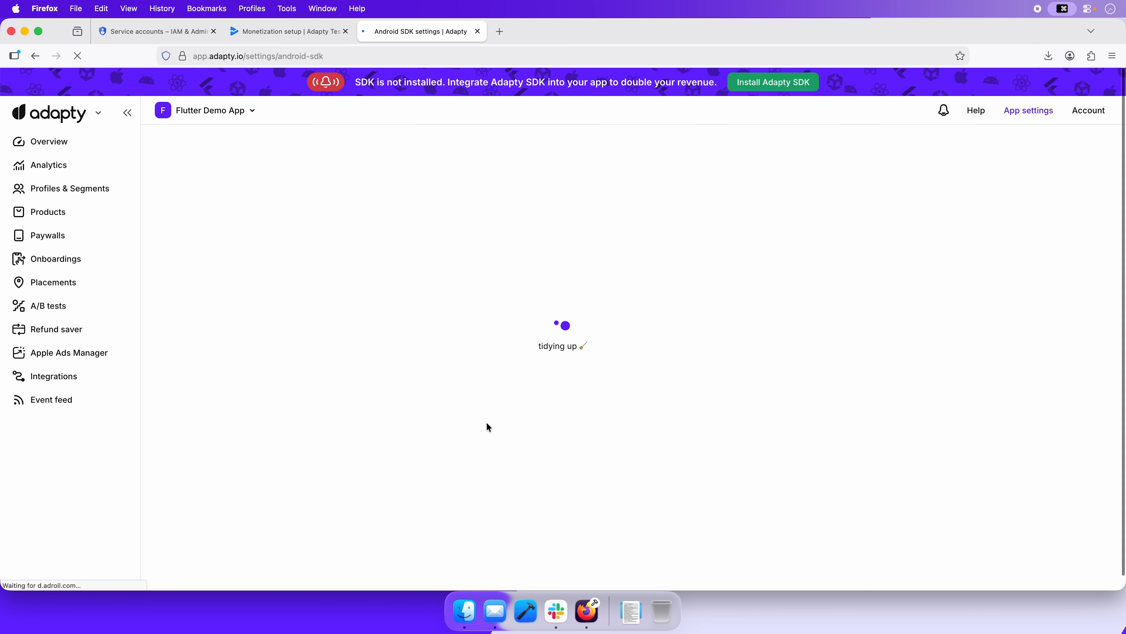
pyautogui.scroll(-3, 487, 426)
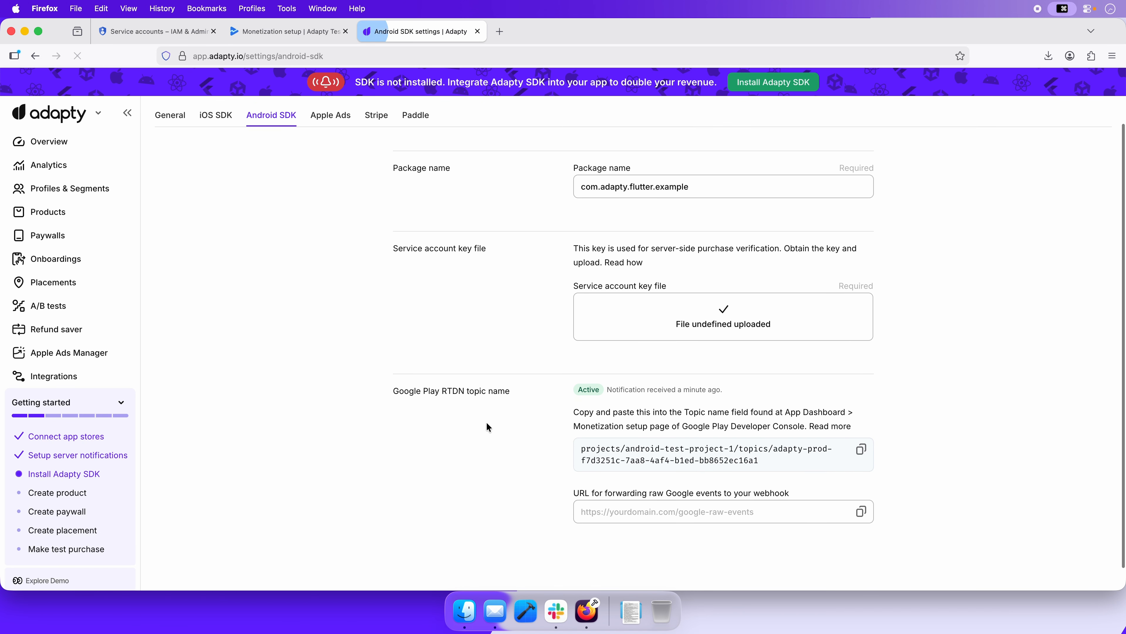